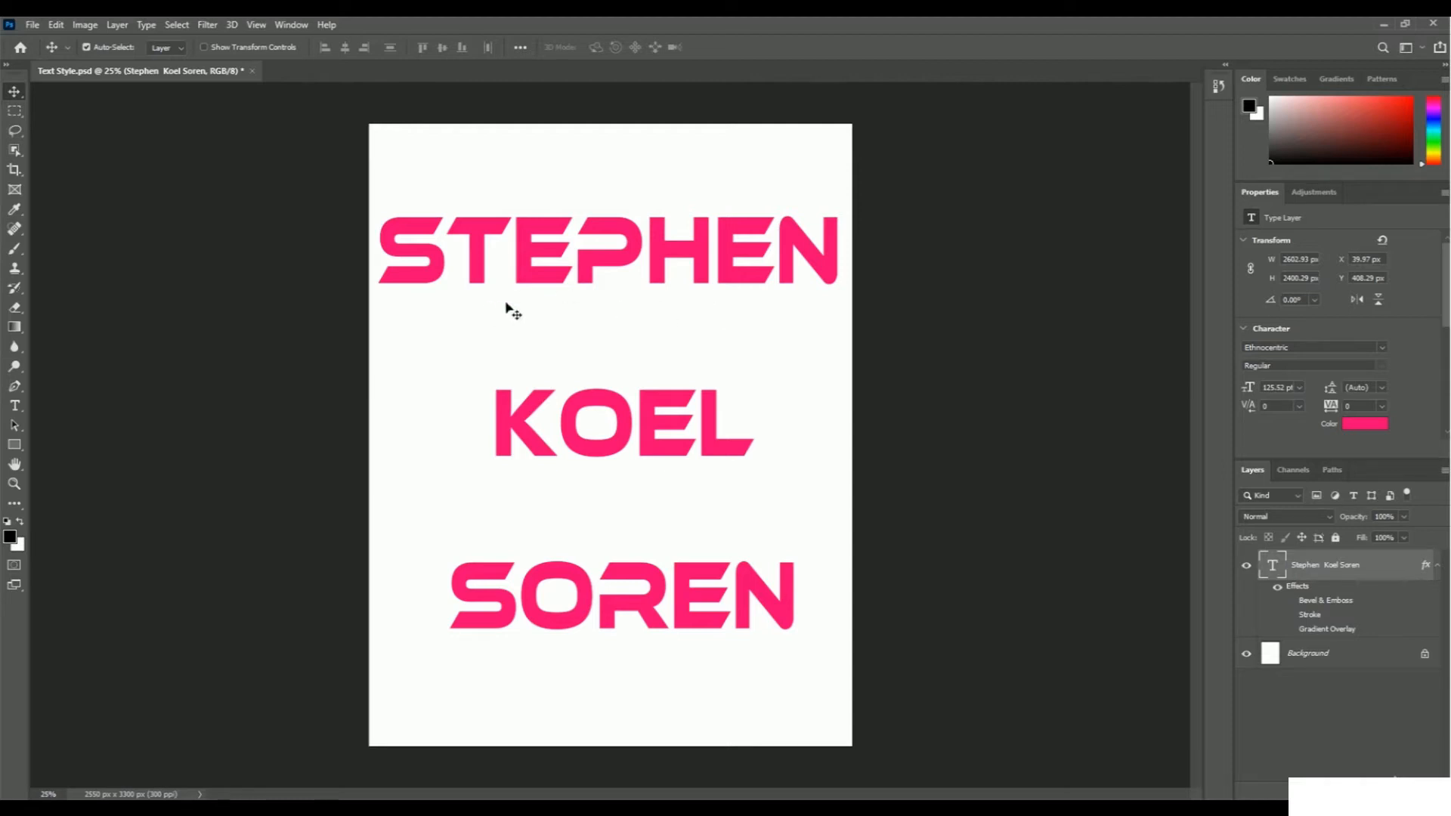
Turn on the Stroke, Gradient Overlay and Bevel & Emboss effects of the finished text layer, one after another.
{"action": "left_click", "coordinate": [1290, 616]}
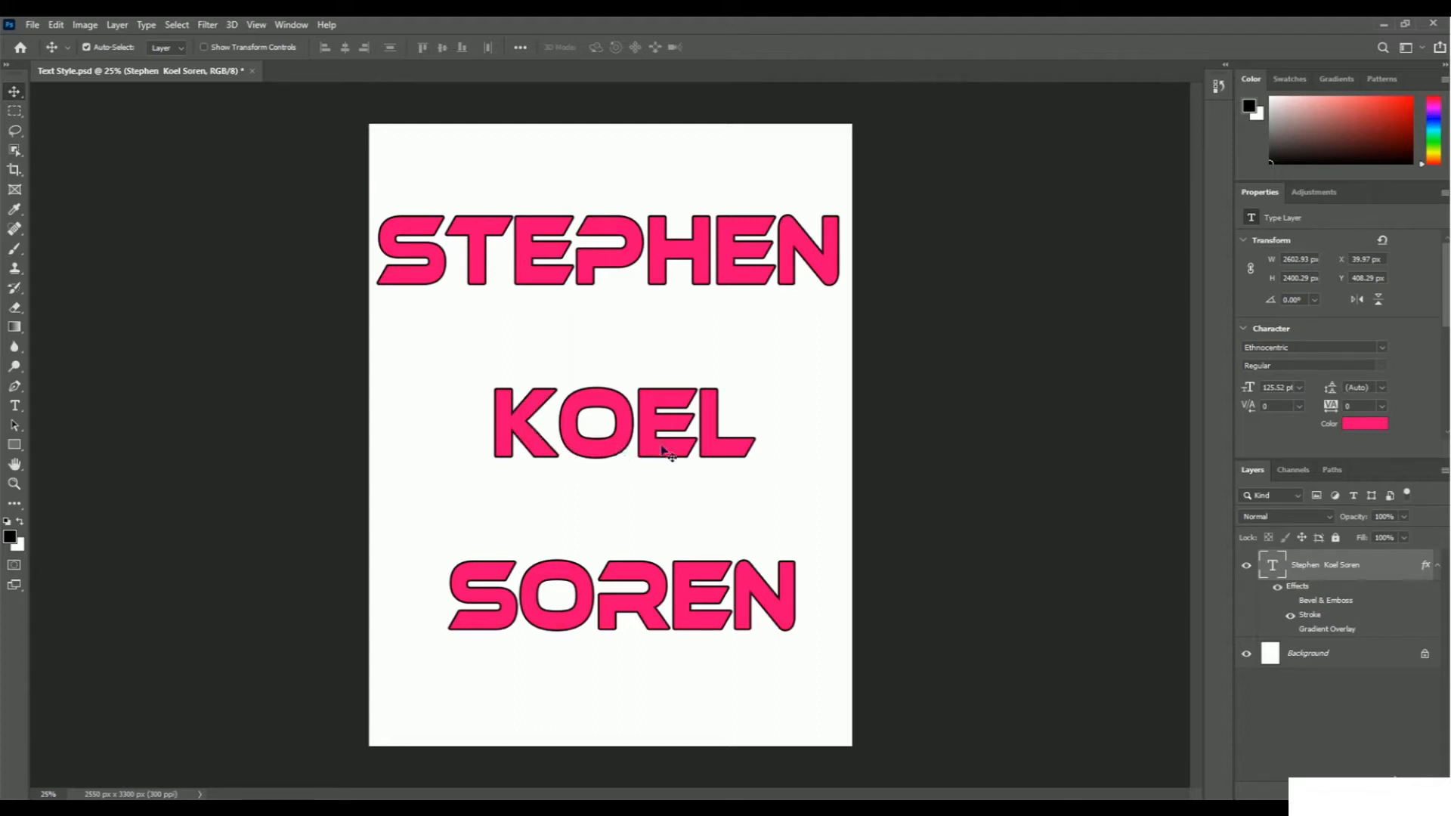
{"action": "left_click", "coordinate": [1290, 631]}
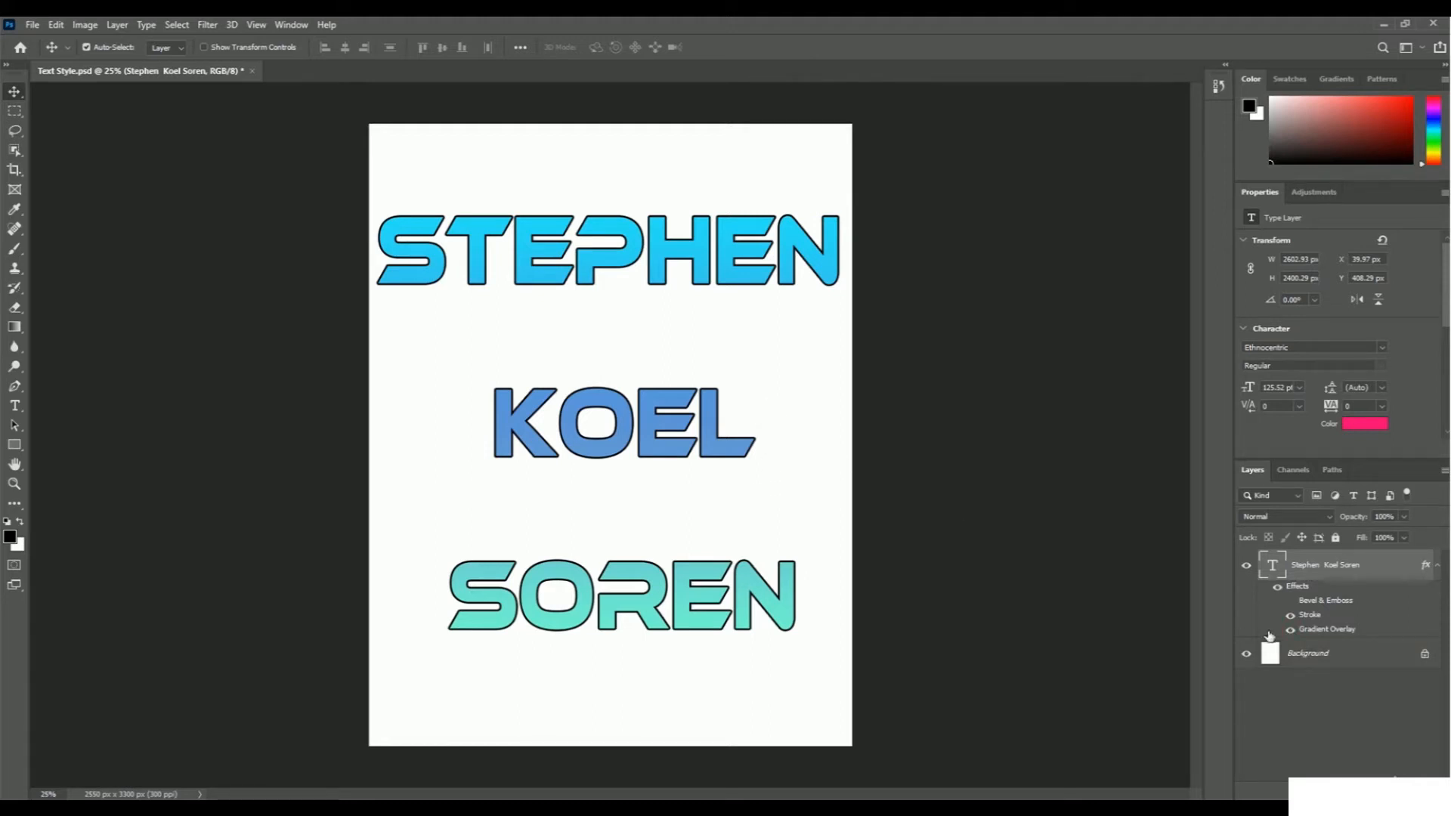
{"action": "left_click", "coordinate": [1290, 601]}
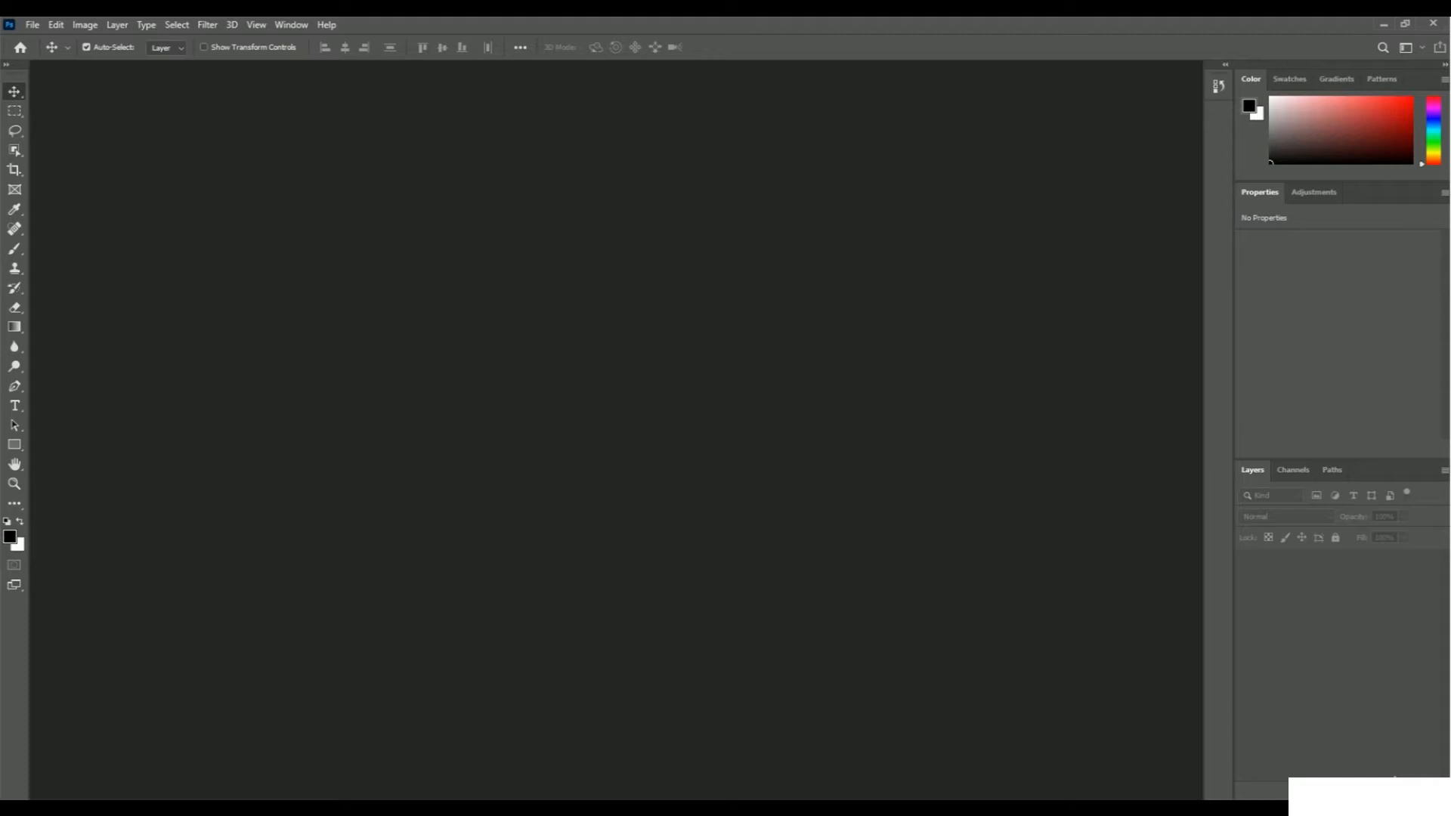
Create a new portrait document from the Print category's Letter preset, 8.5 x 11 inches at 300 pixels/inch with a white background.
{"action": "left_click", "coordinate": [33, 25]}
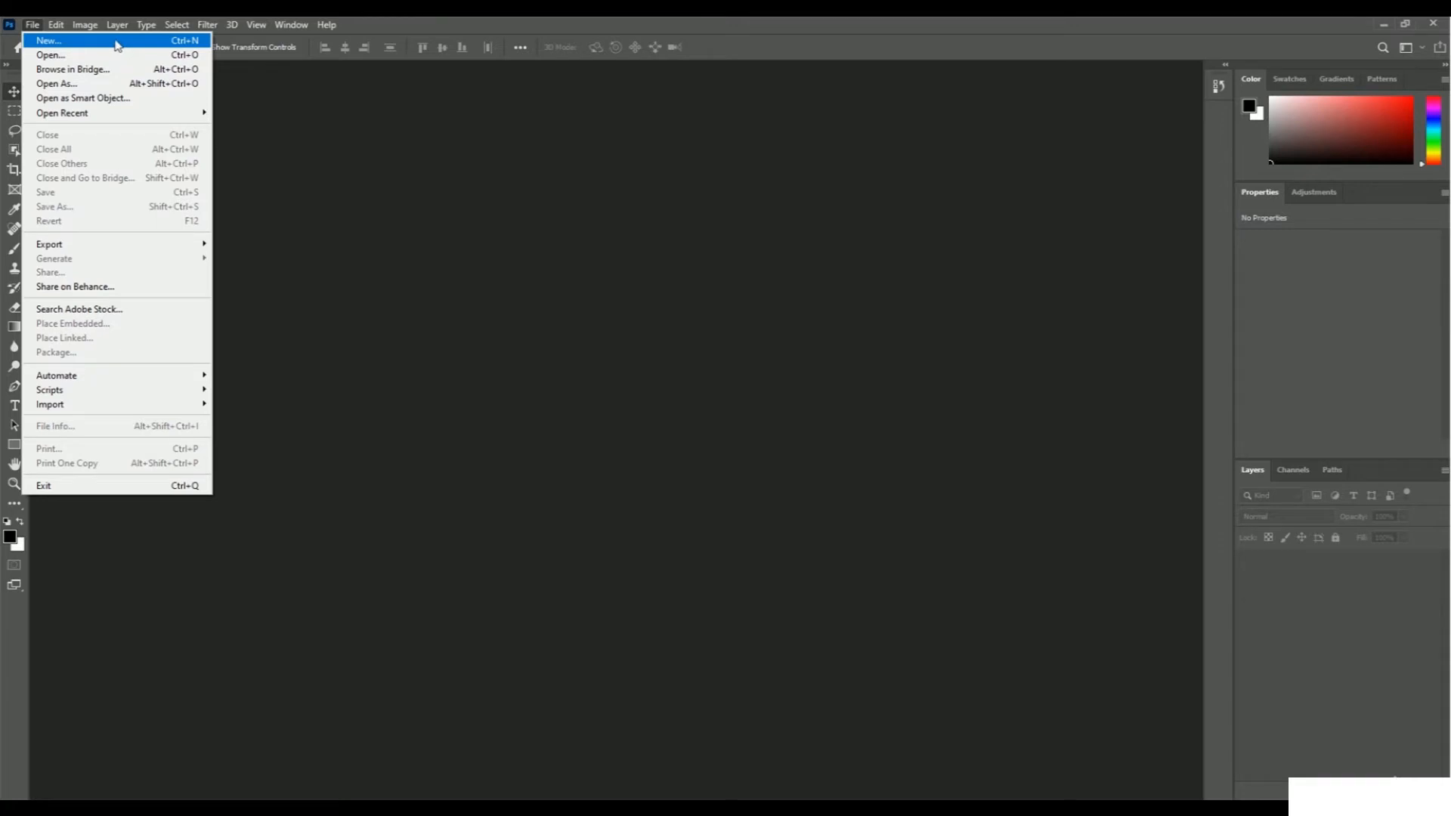
{"action": "left_click", "coordinate": [117, 46]}
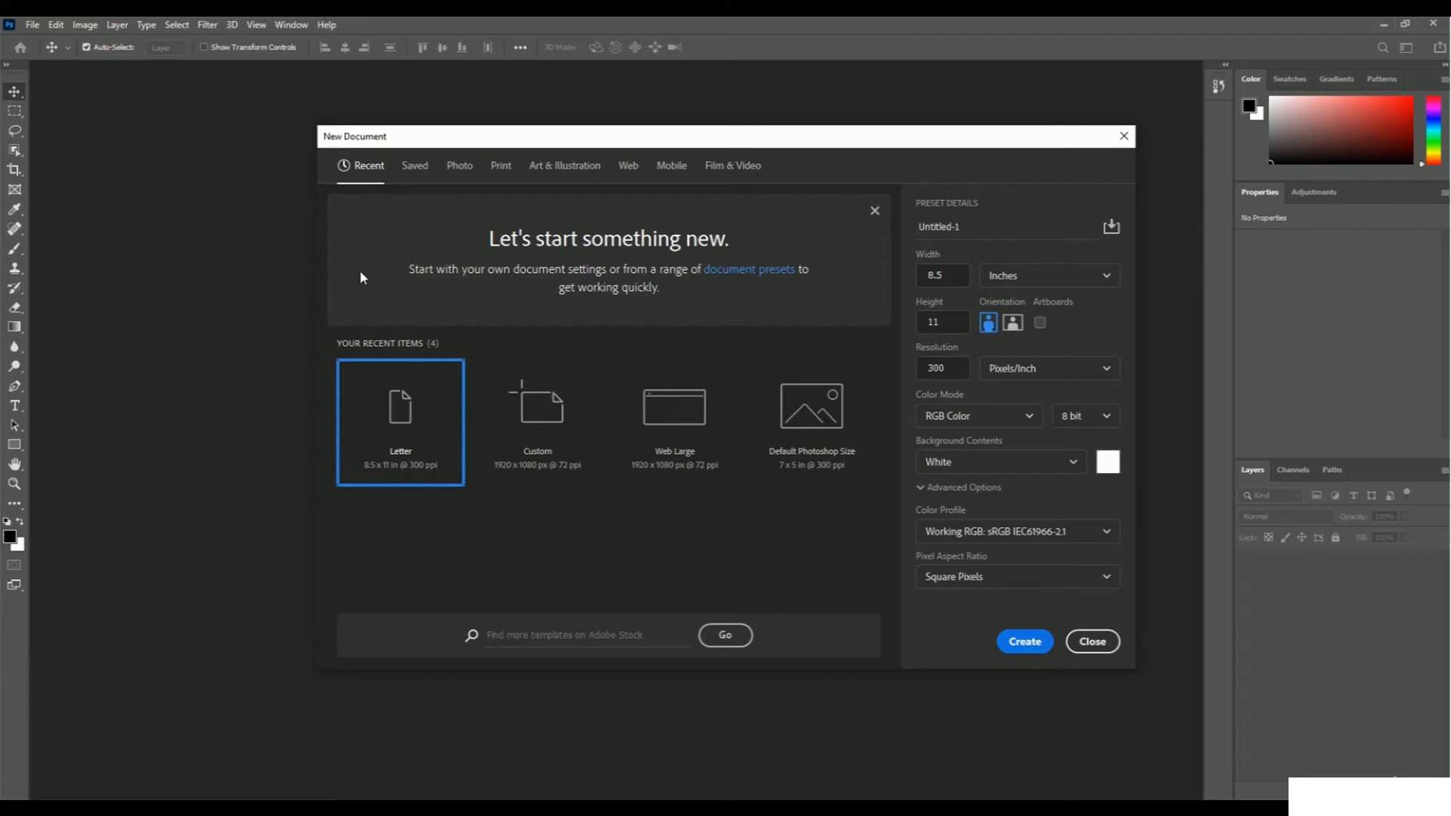
{"action": "left_click", "coordinate": [458, 166]}
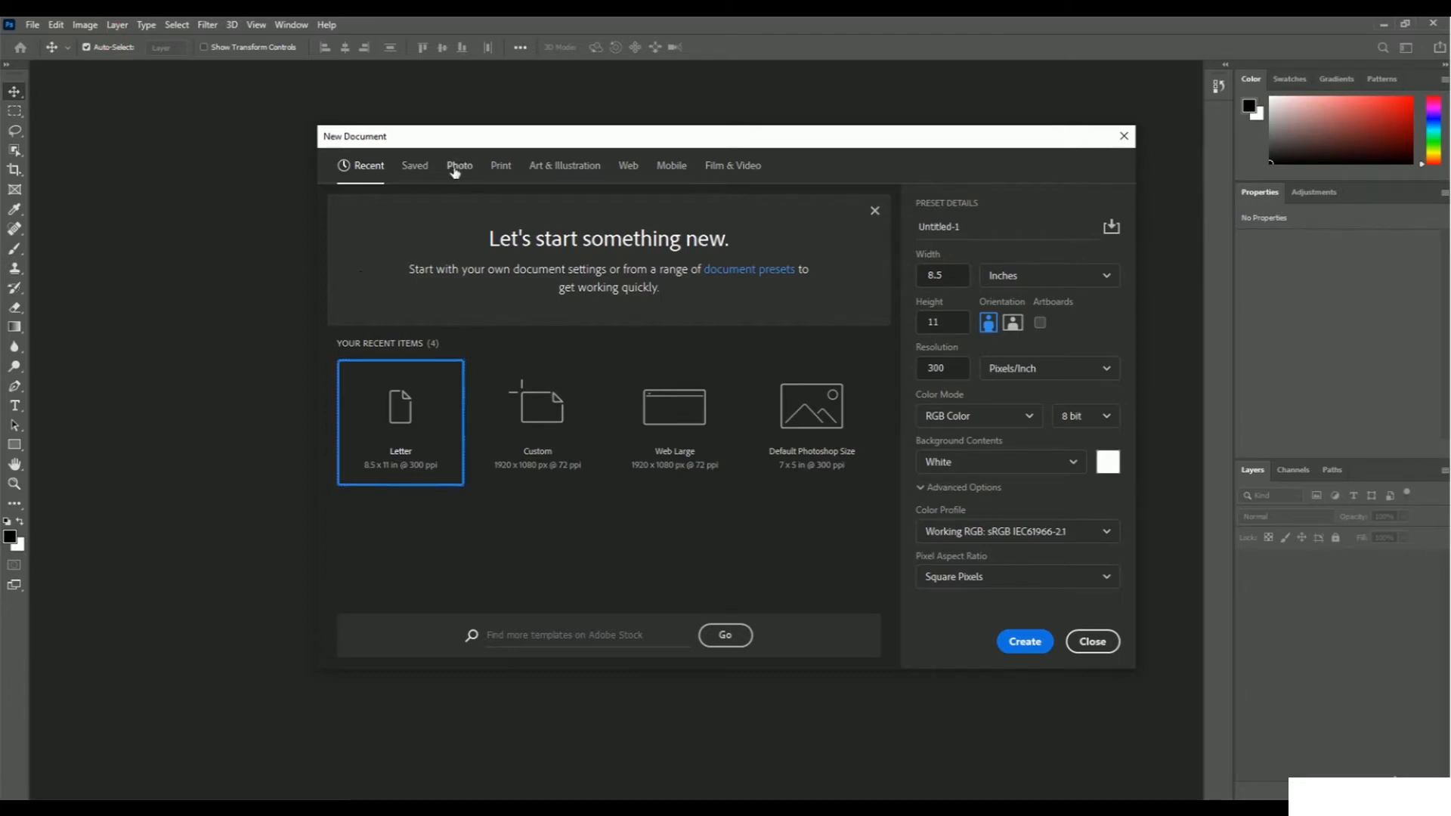
{"action": "left_click", "coordinate": [501, 166]}
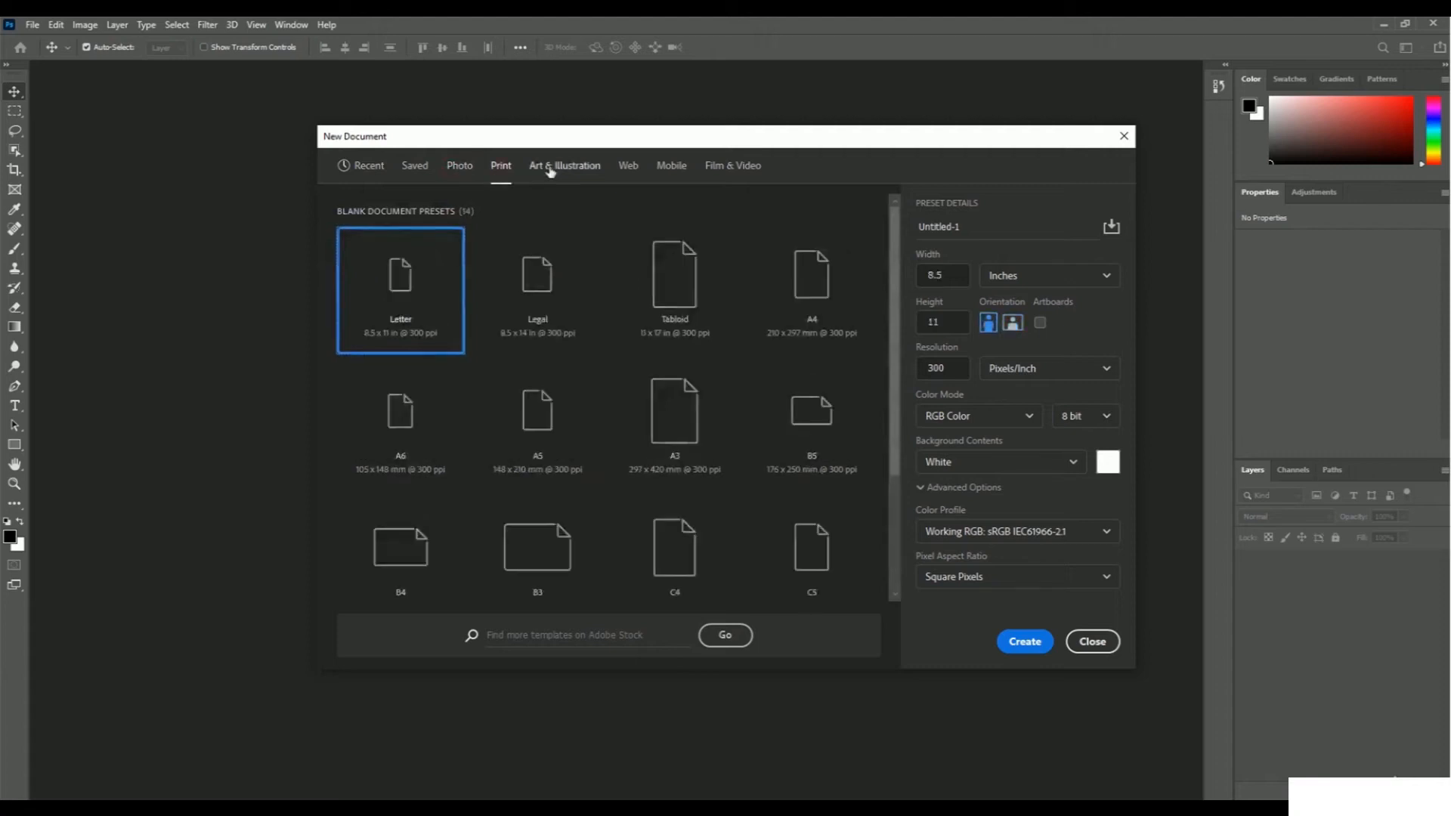
{"action": "left_click", "coordinate": [579, 168]}
{"action": "left_click", "coordinate": [628, 167]}
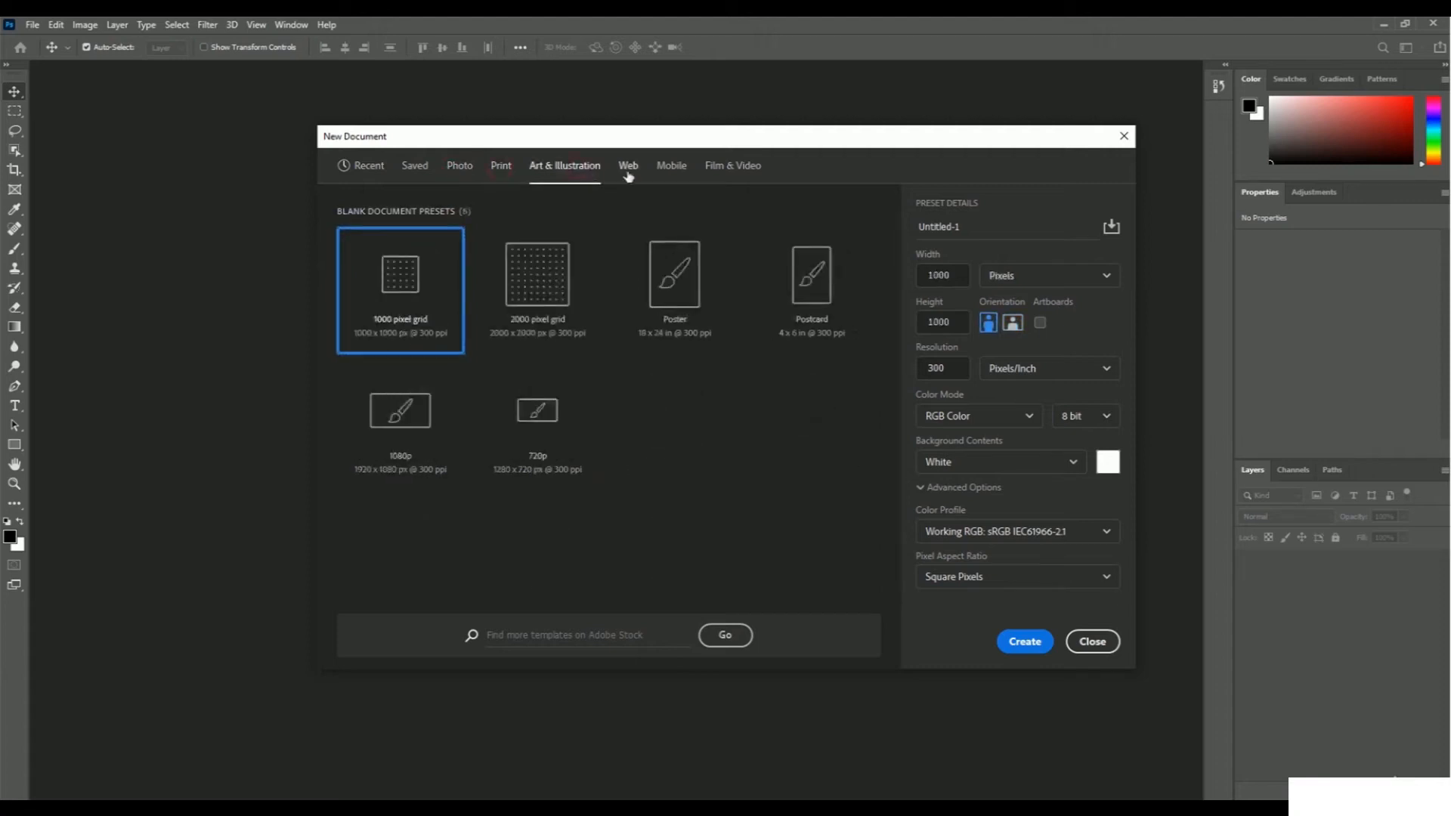
{"action": "left_click", "coordinate": [678, 173]}
{"action": "left_click", "coordinate": [748, 168]}
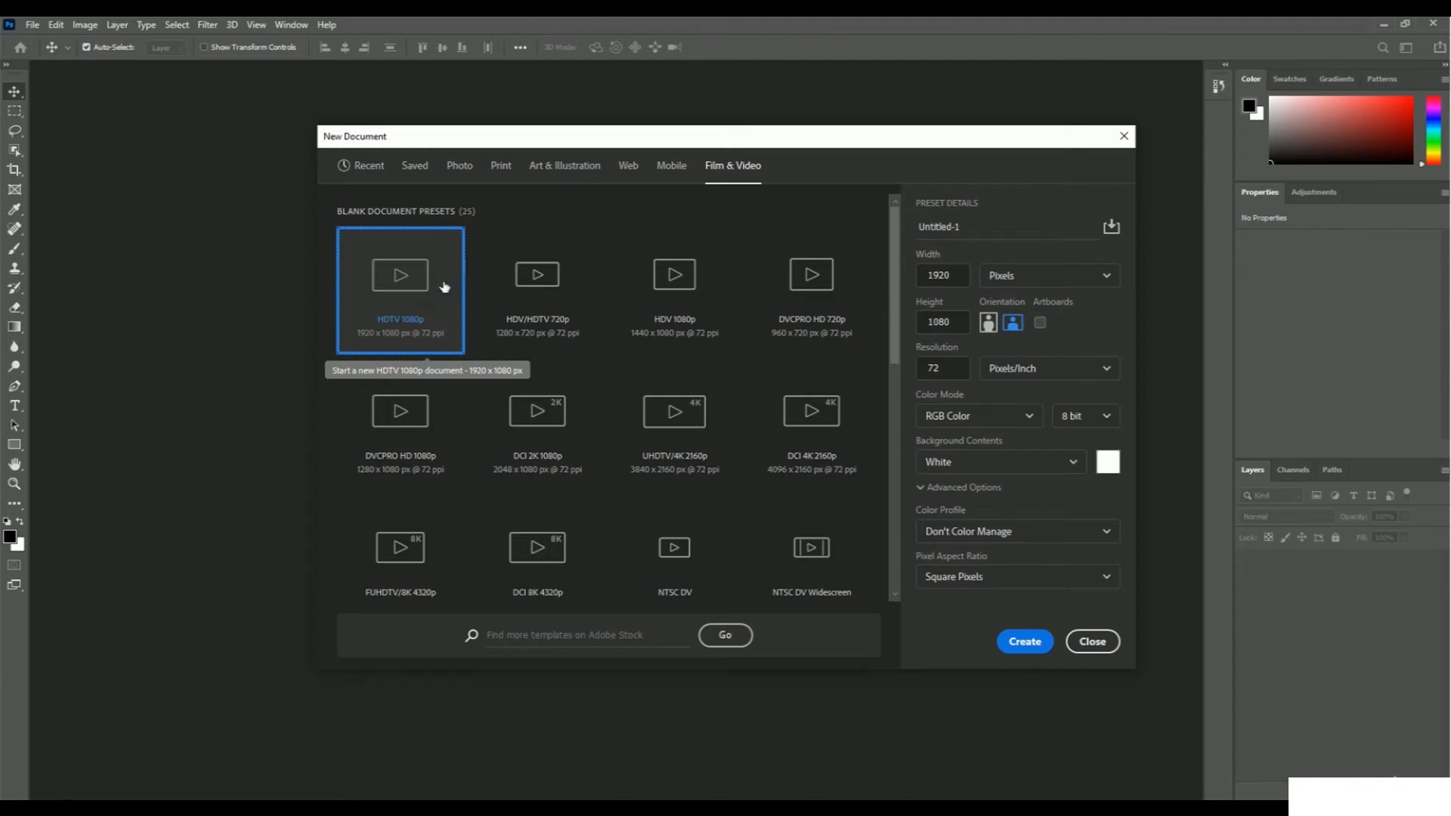
{"action": "left_click", "coordinate": [500, 167]}
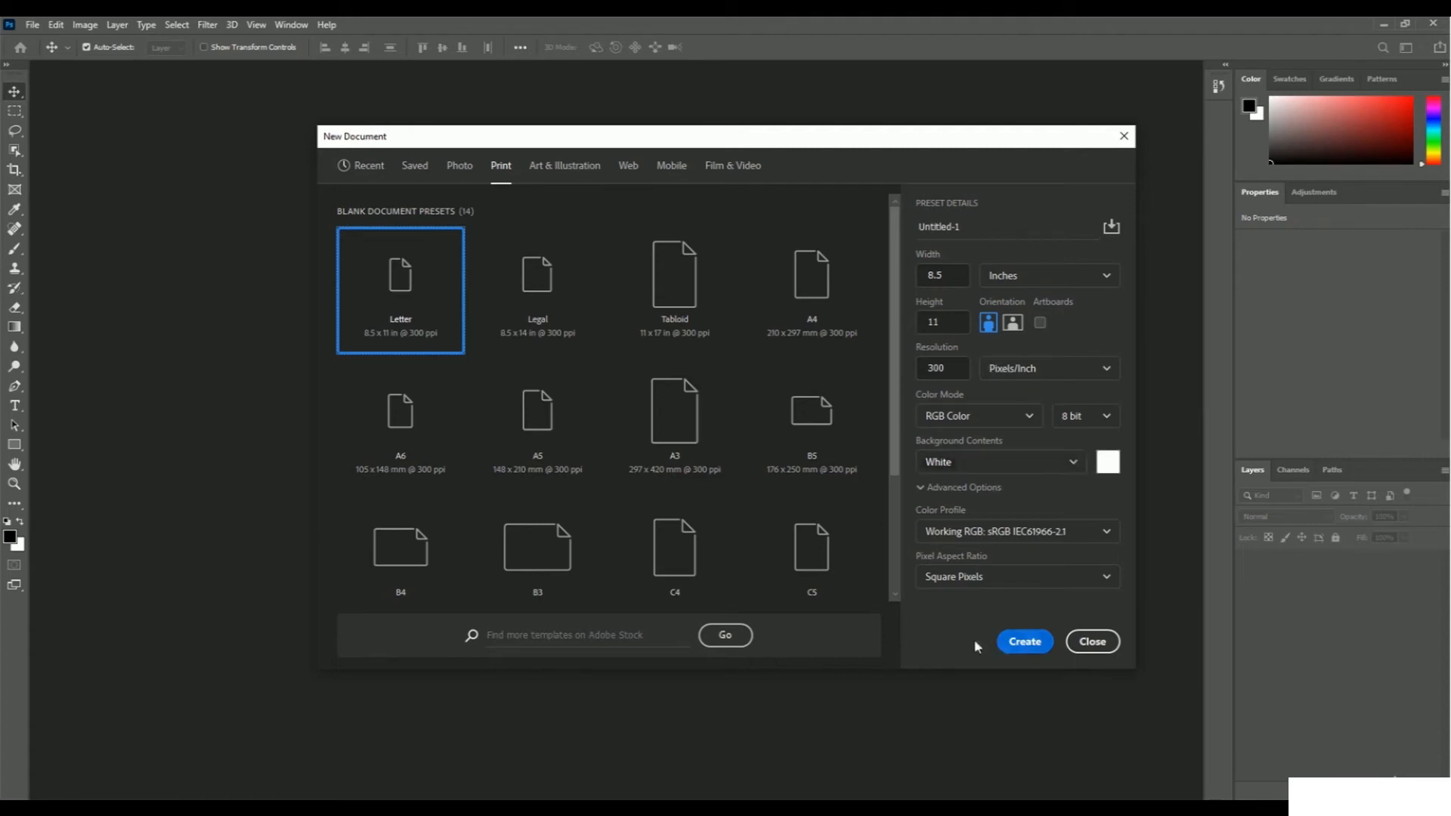
{"action": "left_click", "coordinate": [1026, 645]}
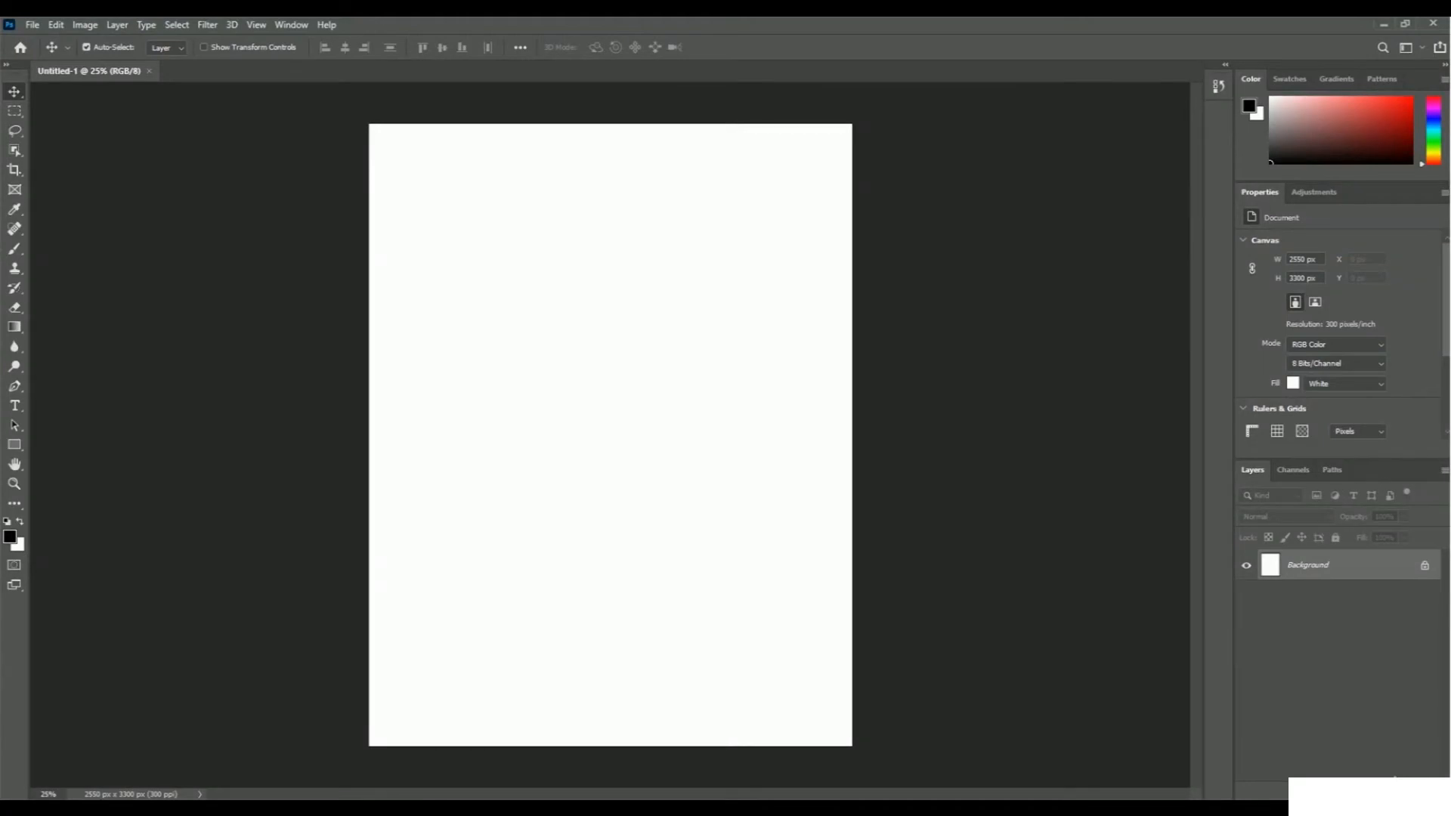
Add horizontal text near the page's upper middle with a three-part full name, one part per line.
{"action": "left_click", "coordinate": [16, 408]}
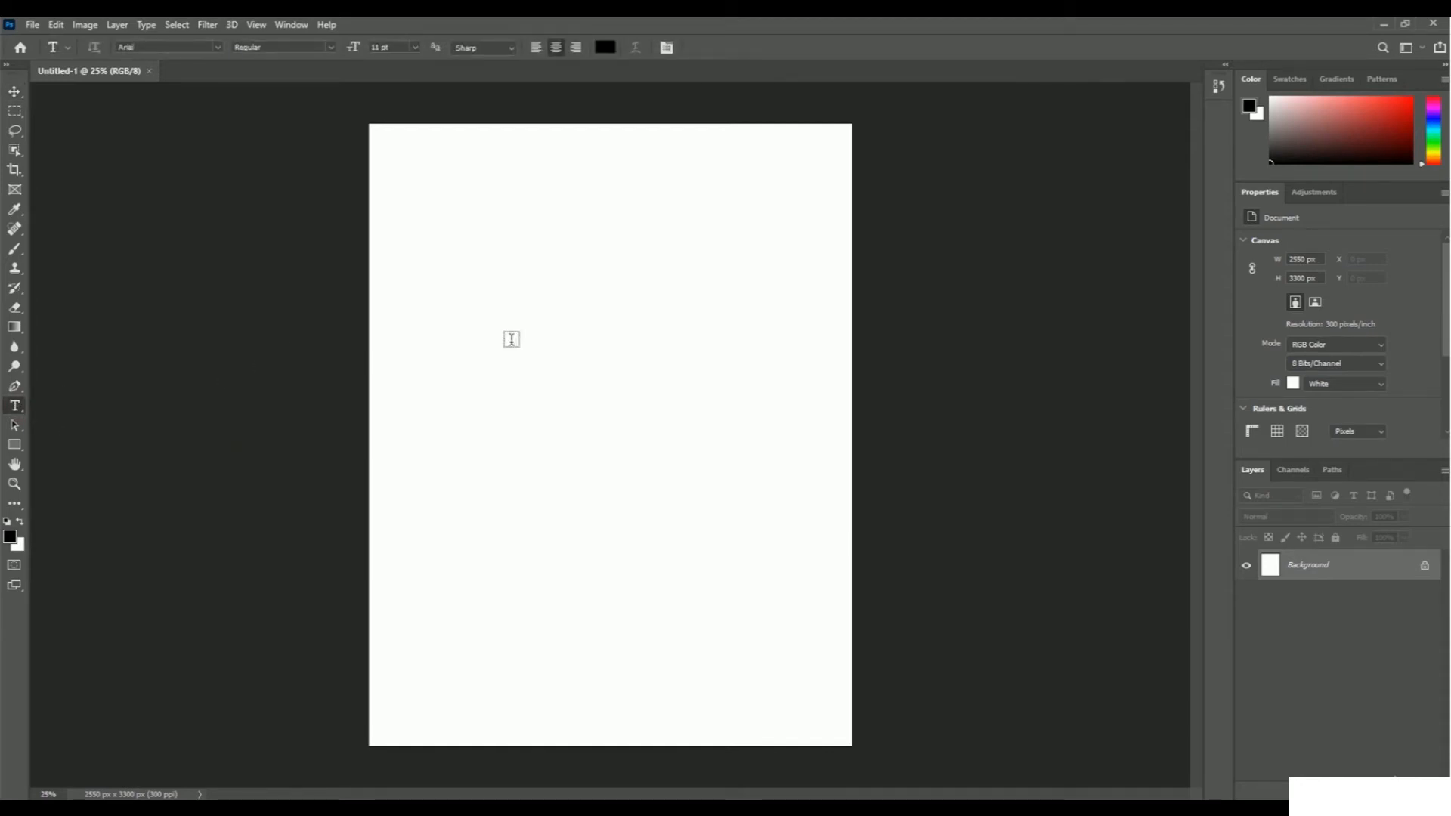
{"action": "left_click", "coordinate": [595, 253]}
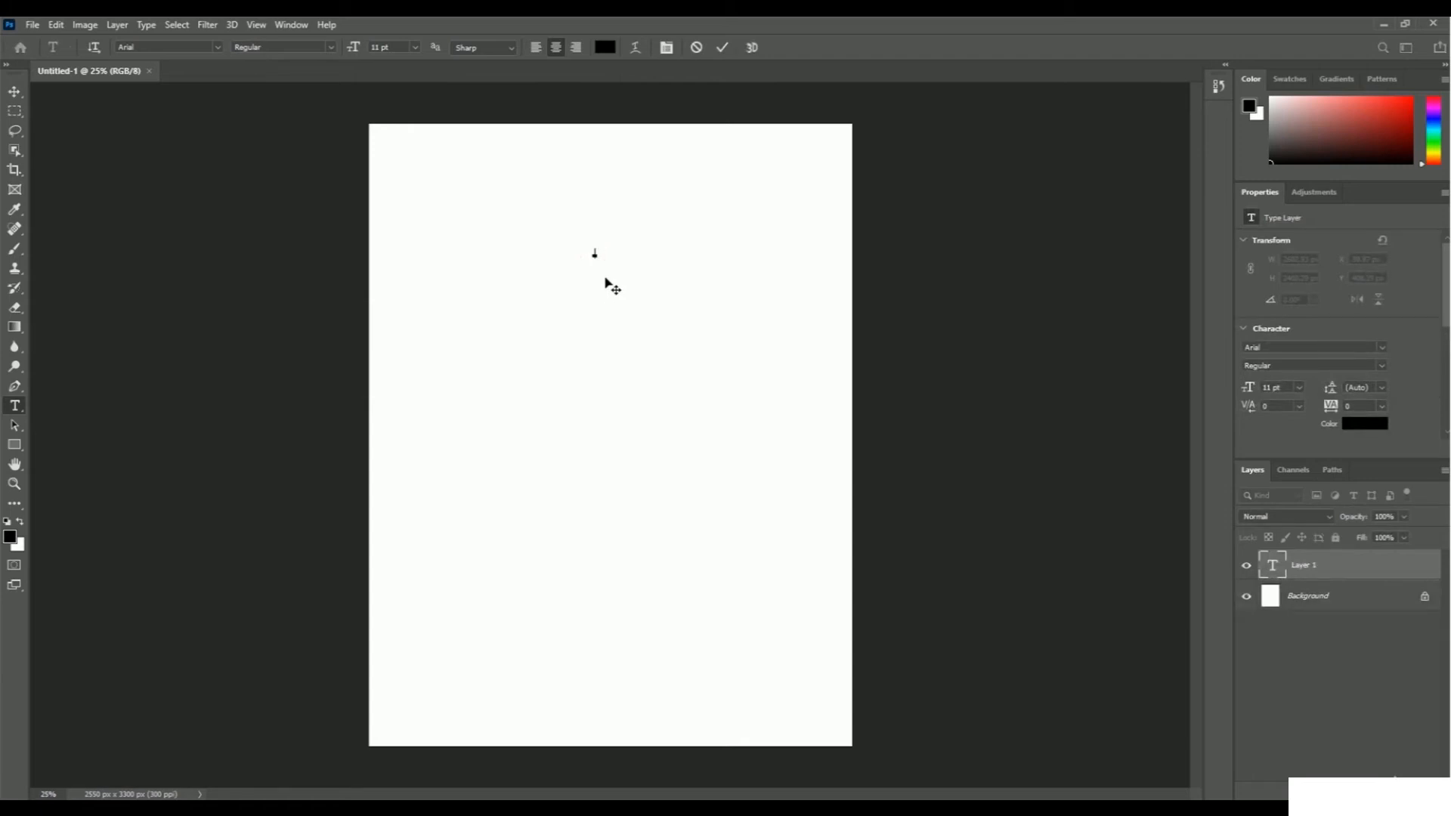
{"action": "key", "text": "Return"}
Select all three lines of text and enlarge them, trying 30 pt and settling on 72 pt.
{"action": "left_click_drag", "start_coordinate": [611, 286], "coordinate": [576, 259]}
{"action": "left_click", "coordinate": [415, 48]}
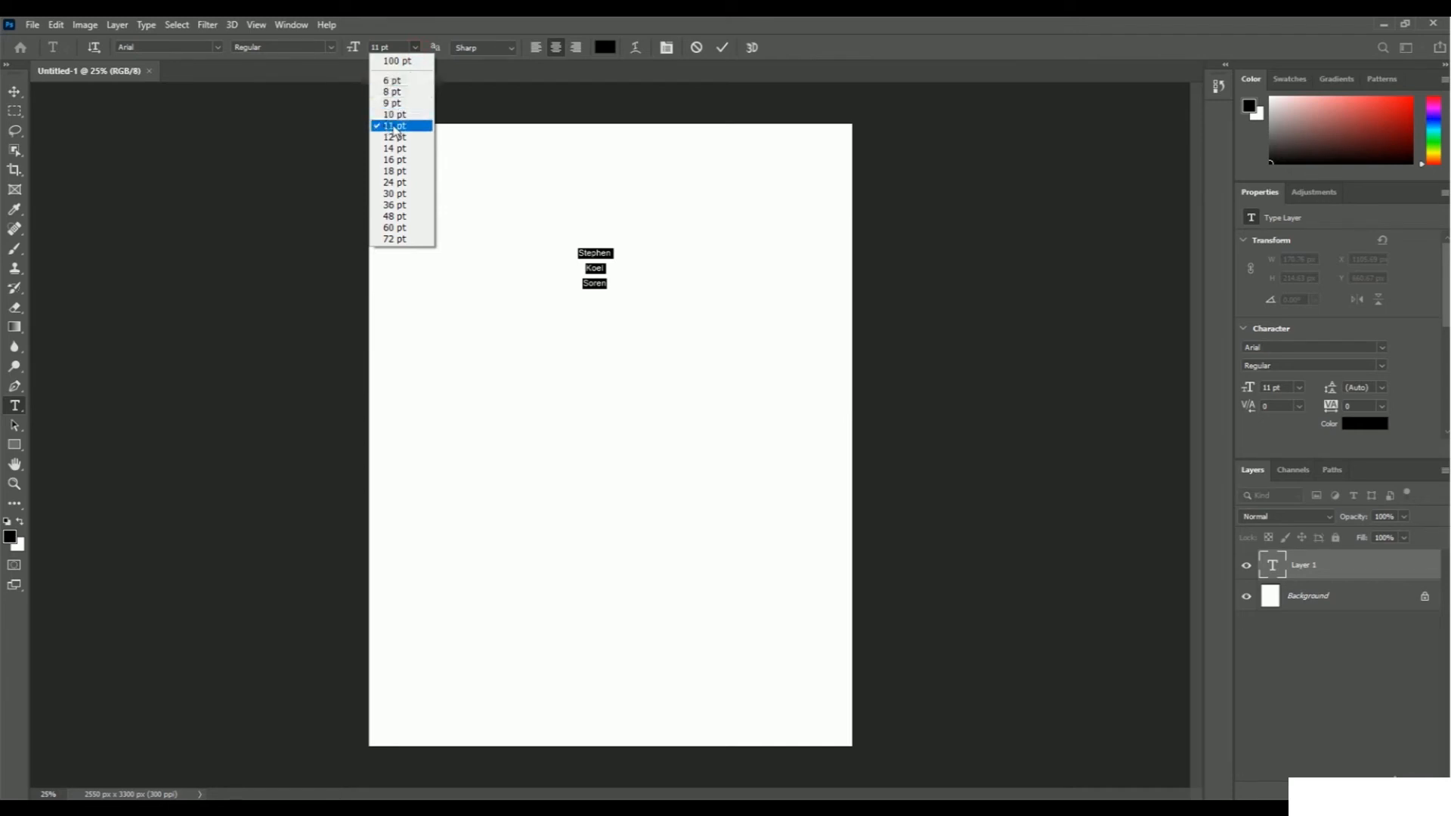
{"action": "left_click", "coordinate": [402, 194]}
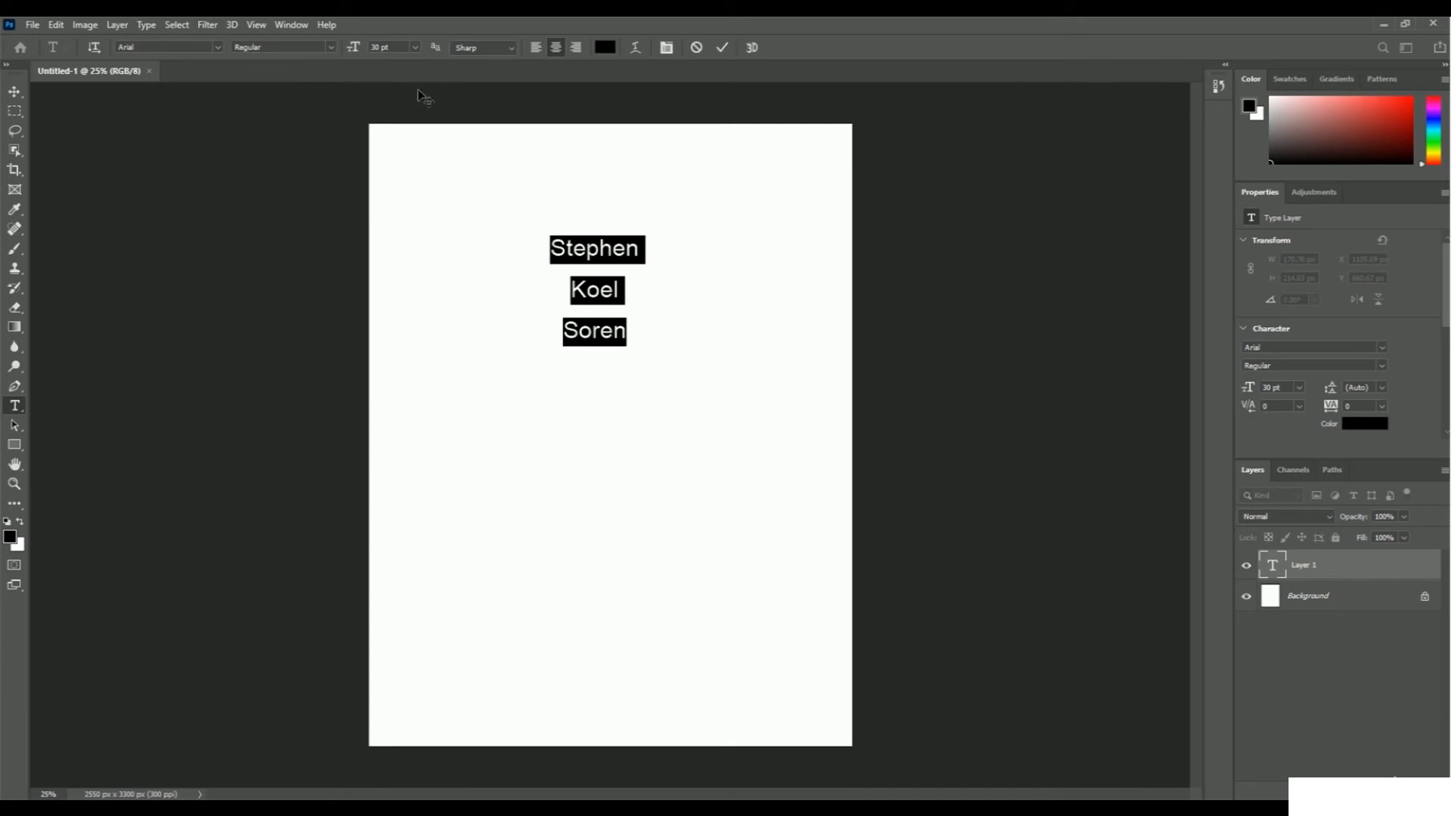
{"action": "left_click", "coordinate": [416, 48]}
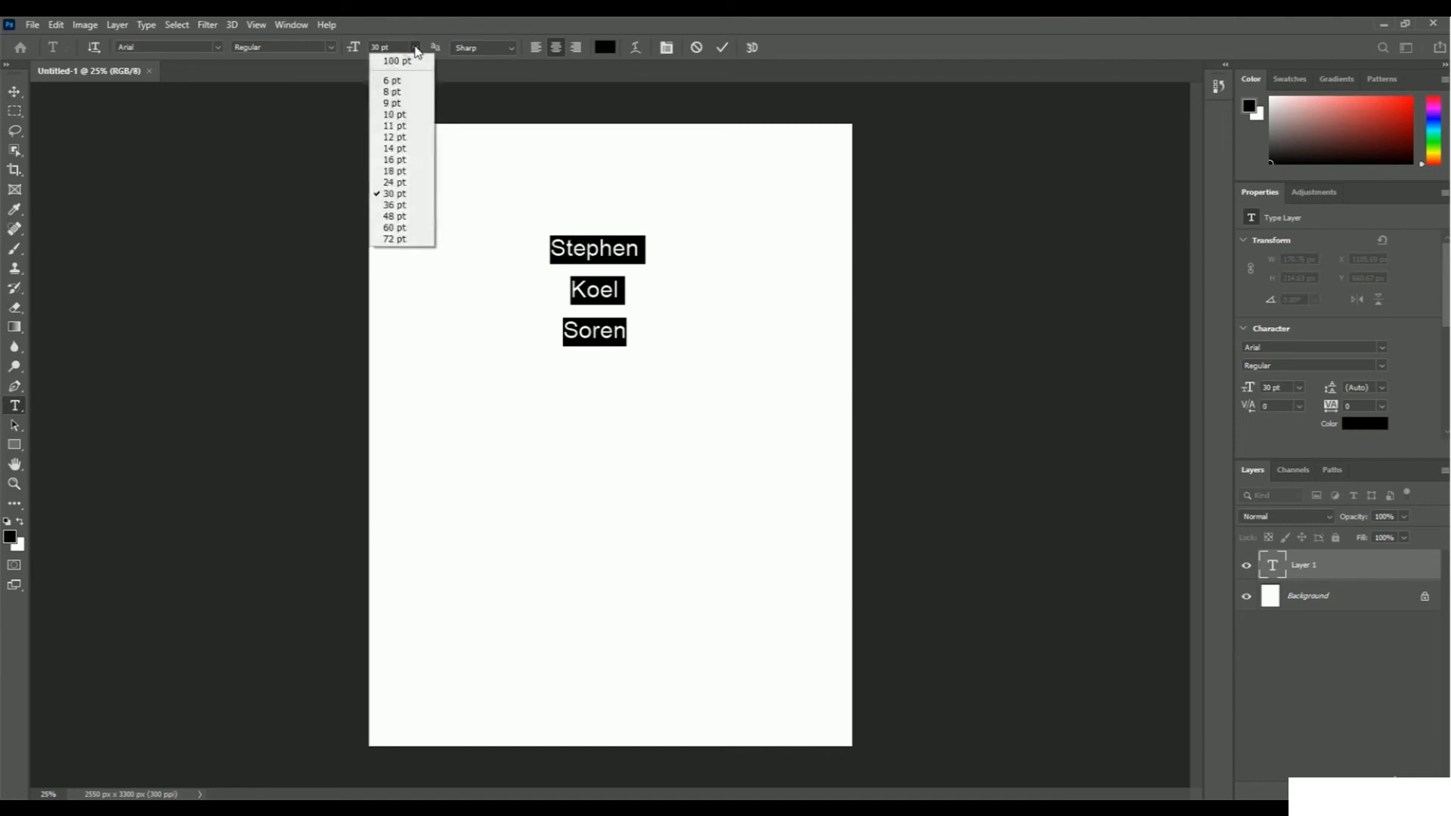
{"action": "left_click", "coordinate": [402, 240]}
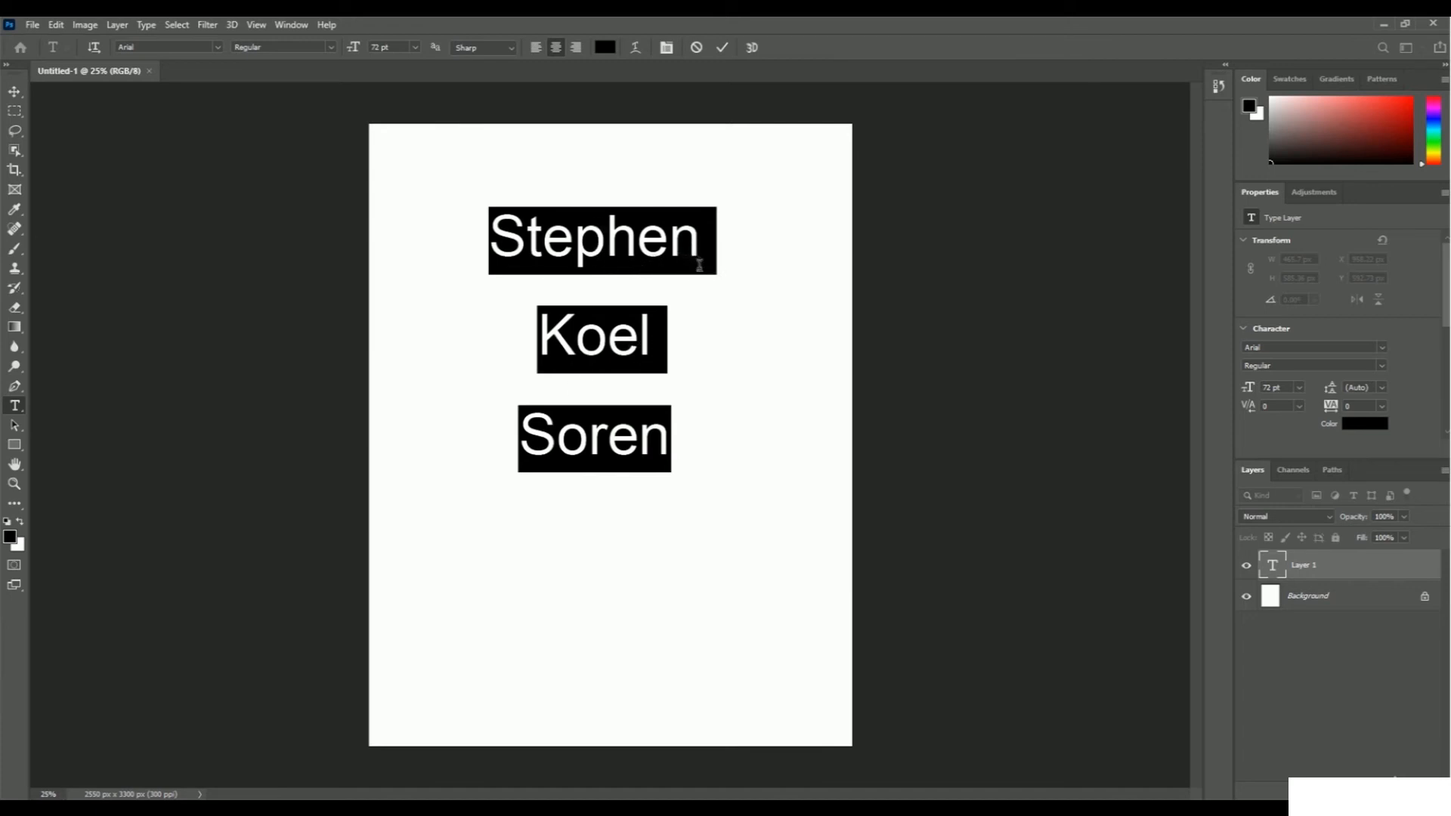
{"action": "left_click", "coordinate": [653, 353]}
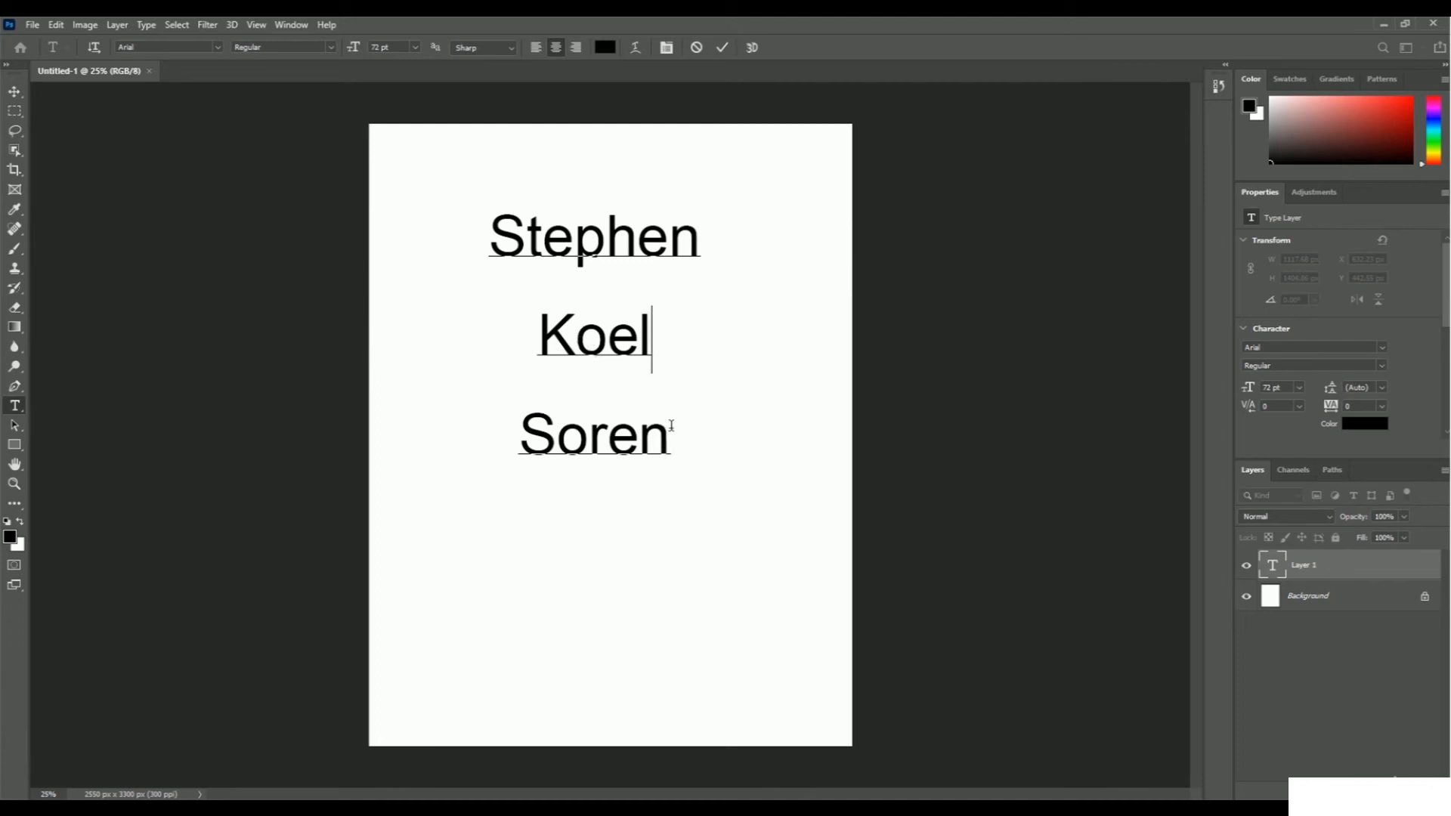
Try several colours on all three lines of text and set them to the pinkish red ff004e.
{"action": "left_click_drag", "start_coordinate": [672, 446], "coordinate": [503, 259]}
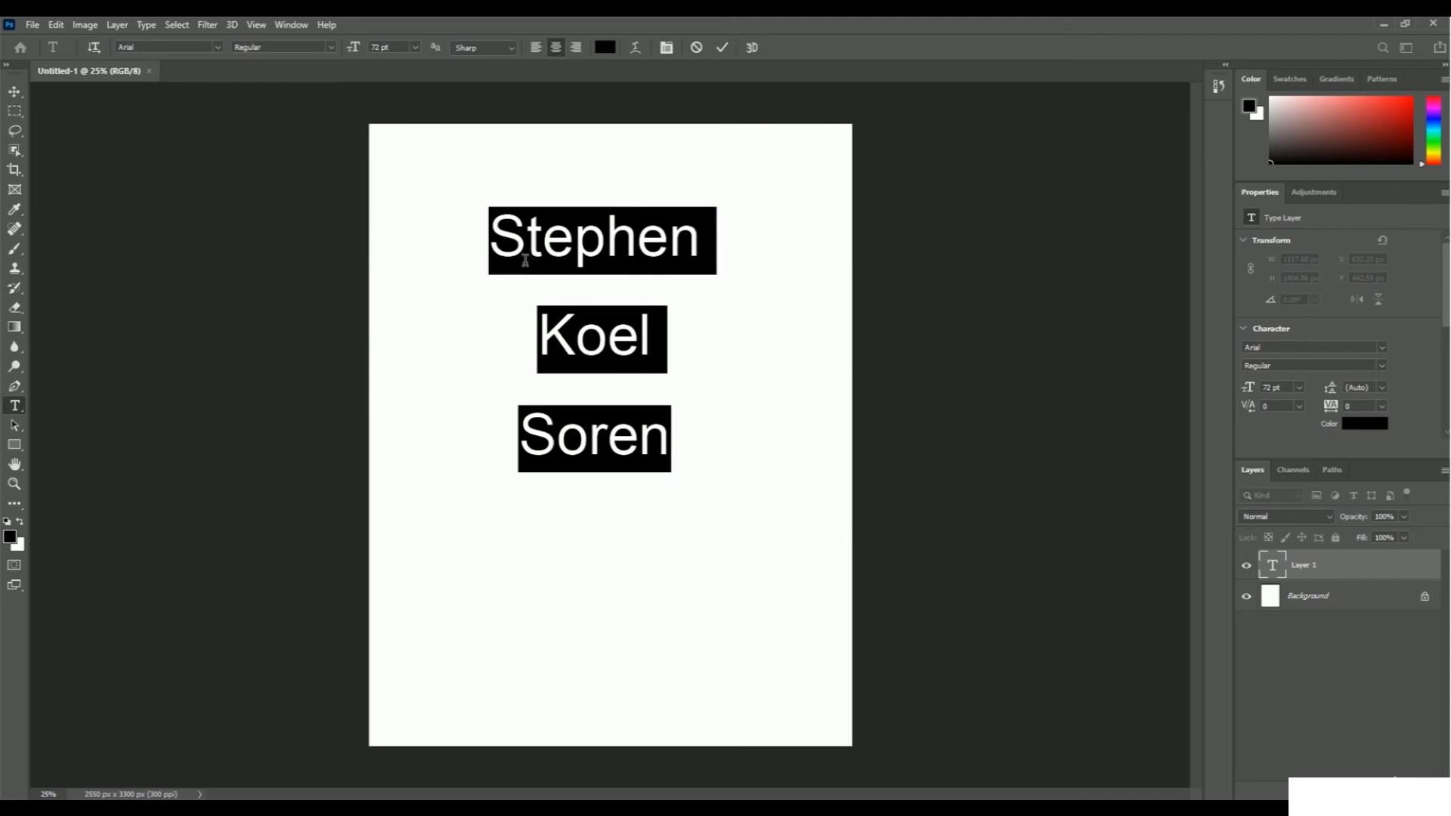
{"action": "left_click", "coordinate": [604, 48]}
{"action": "left_click_drag", "start_coordinate": [646, 163], "coordinate": [858, 171]}
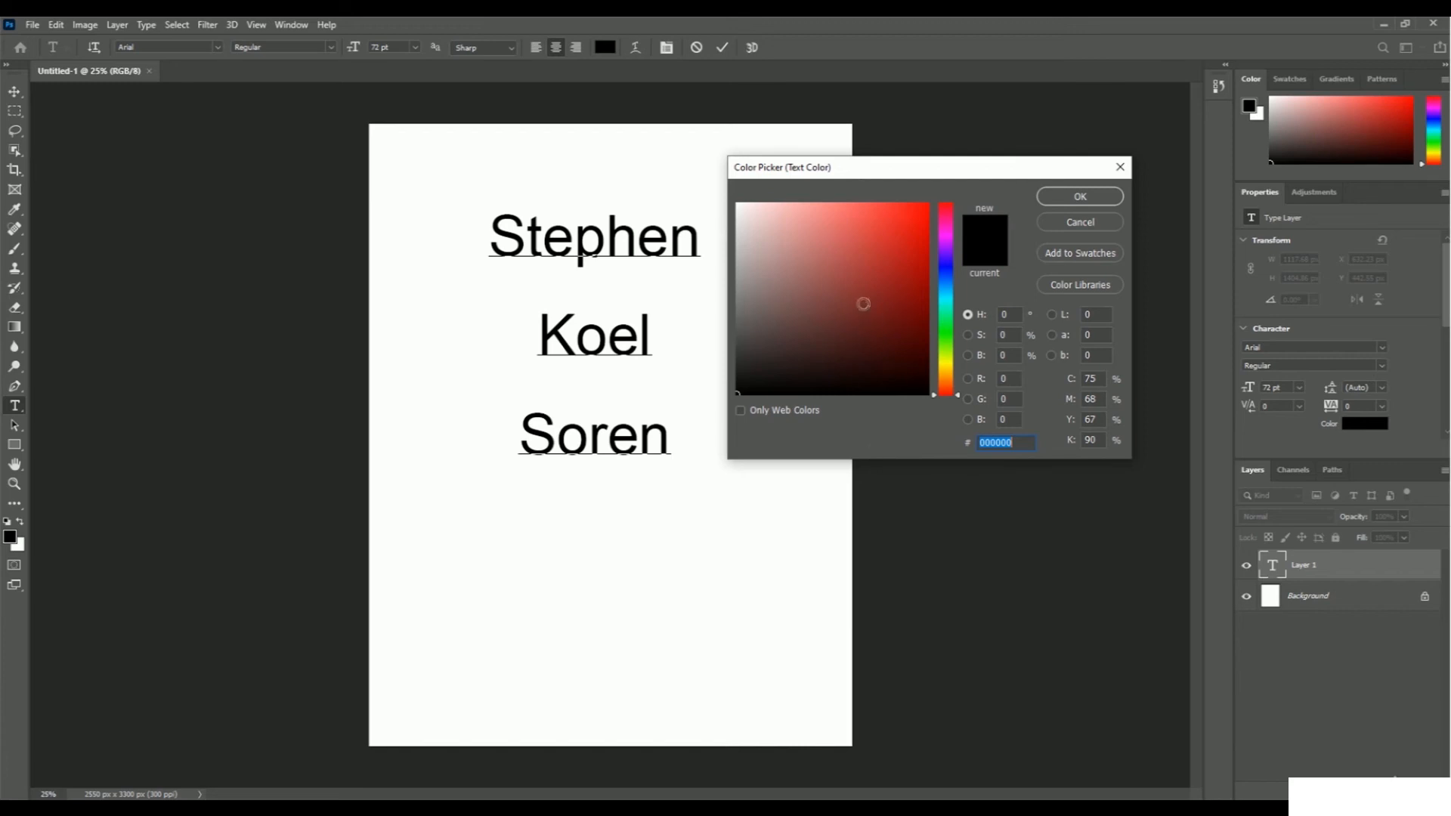
{"action": "left_click", "coordinate": [878, 277]}
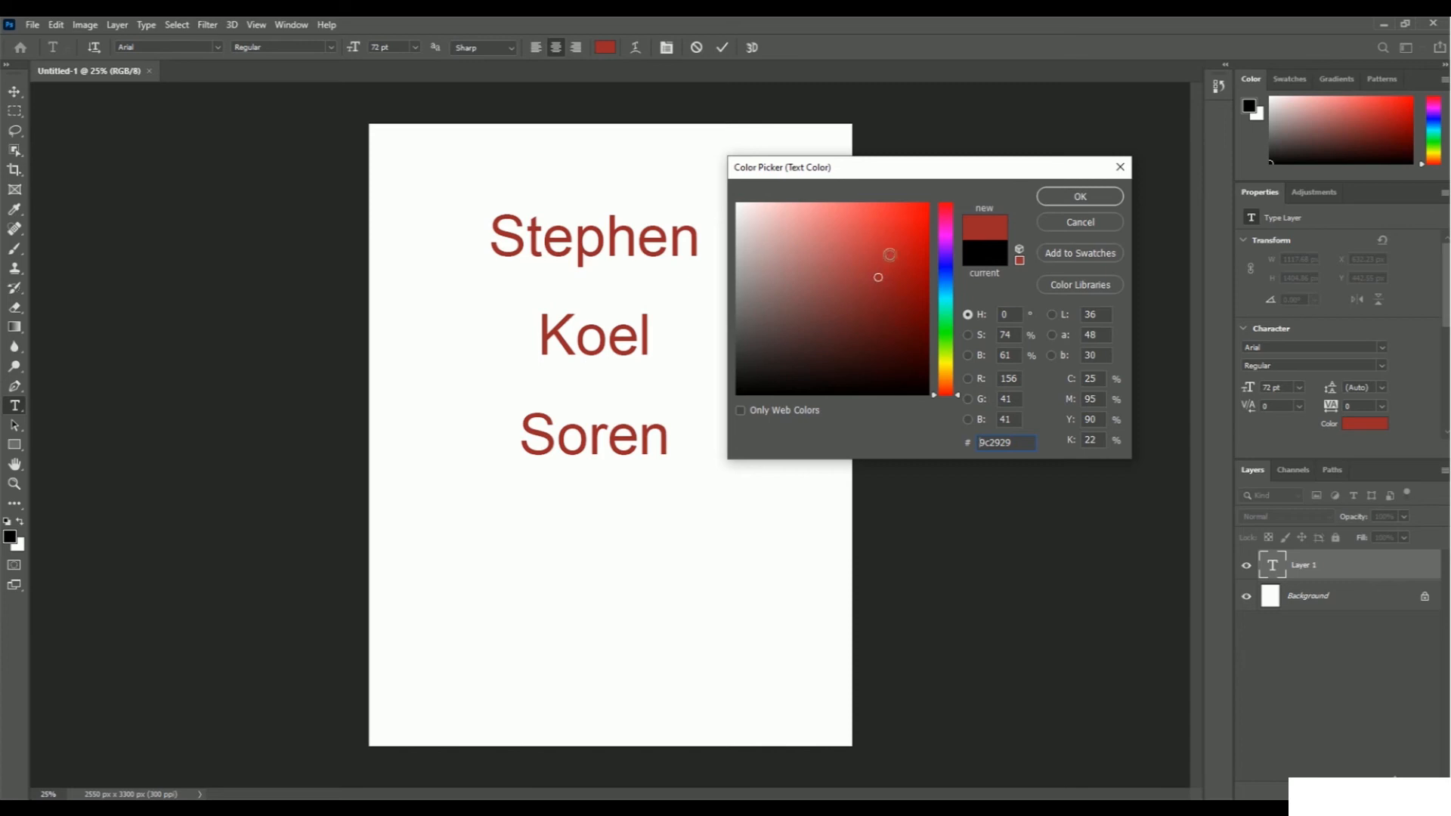
{"action": "left_click", "coordinate": [895, 218]}
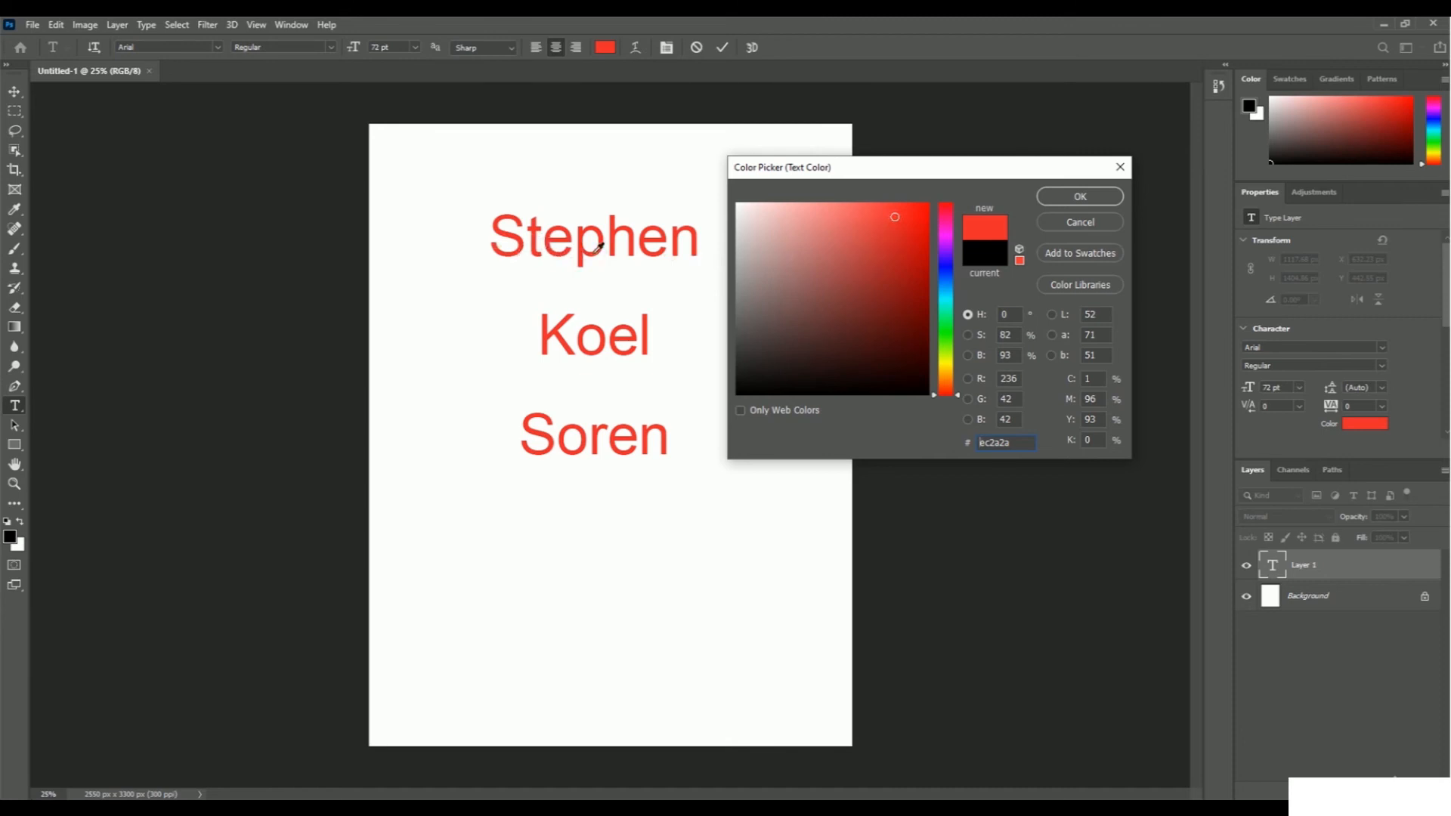
{"action": "left_click", "coordinate": [949, 330]}
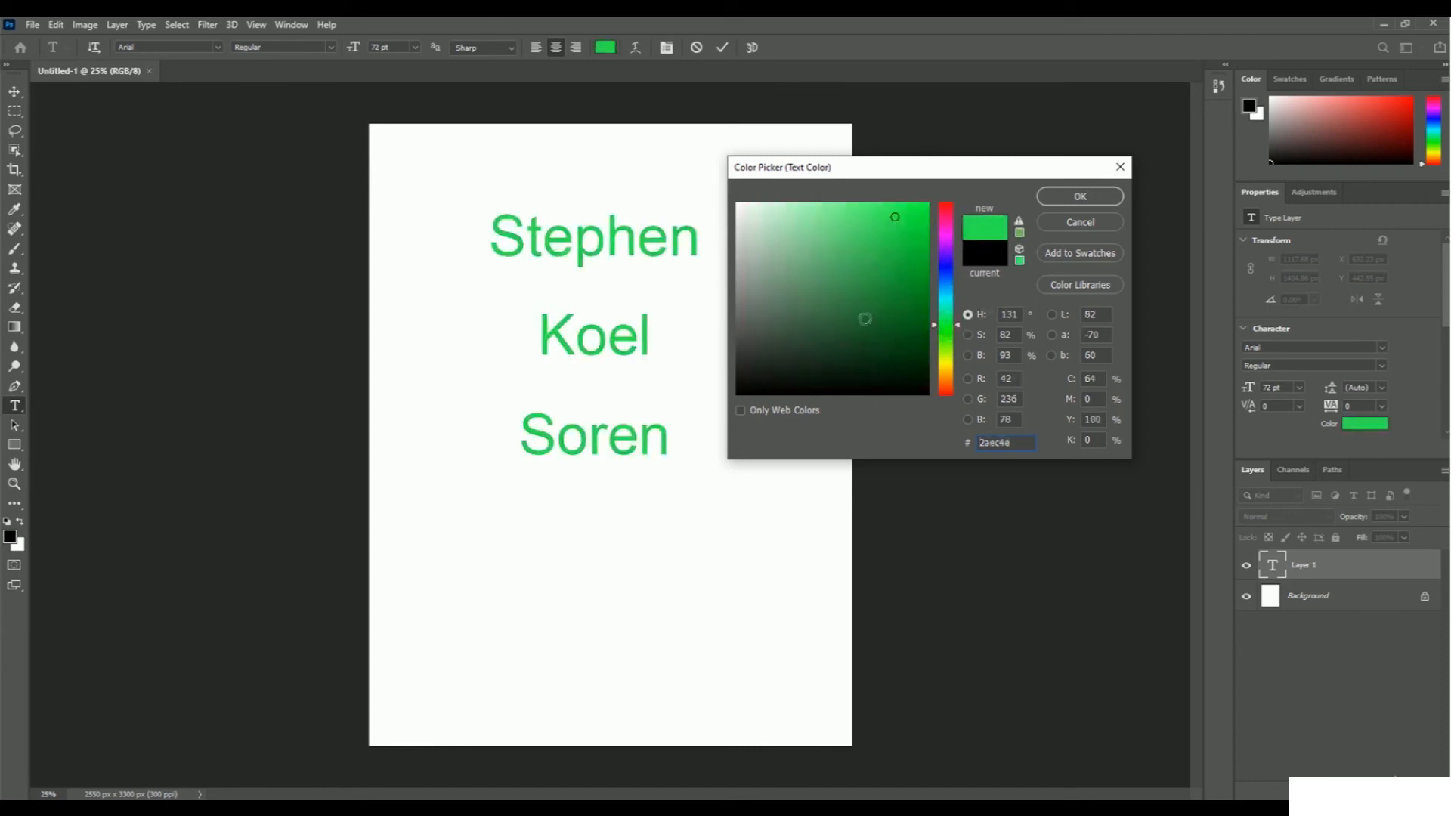
{"action": "left_click", "coordinate": [949, 266]}
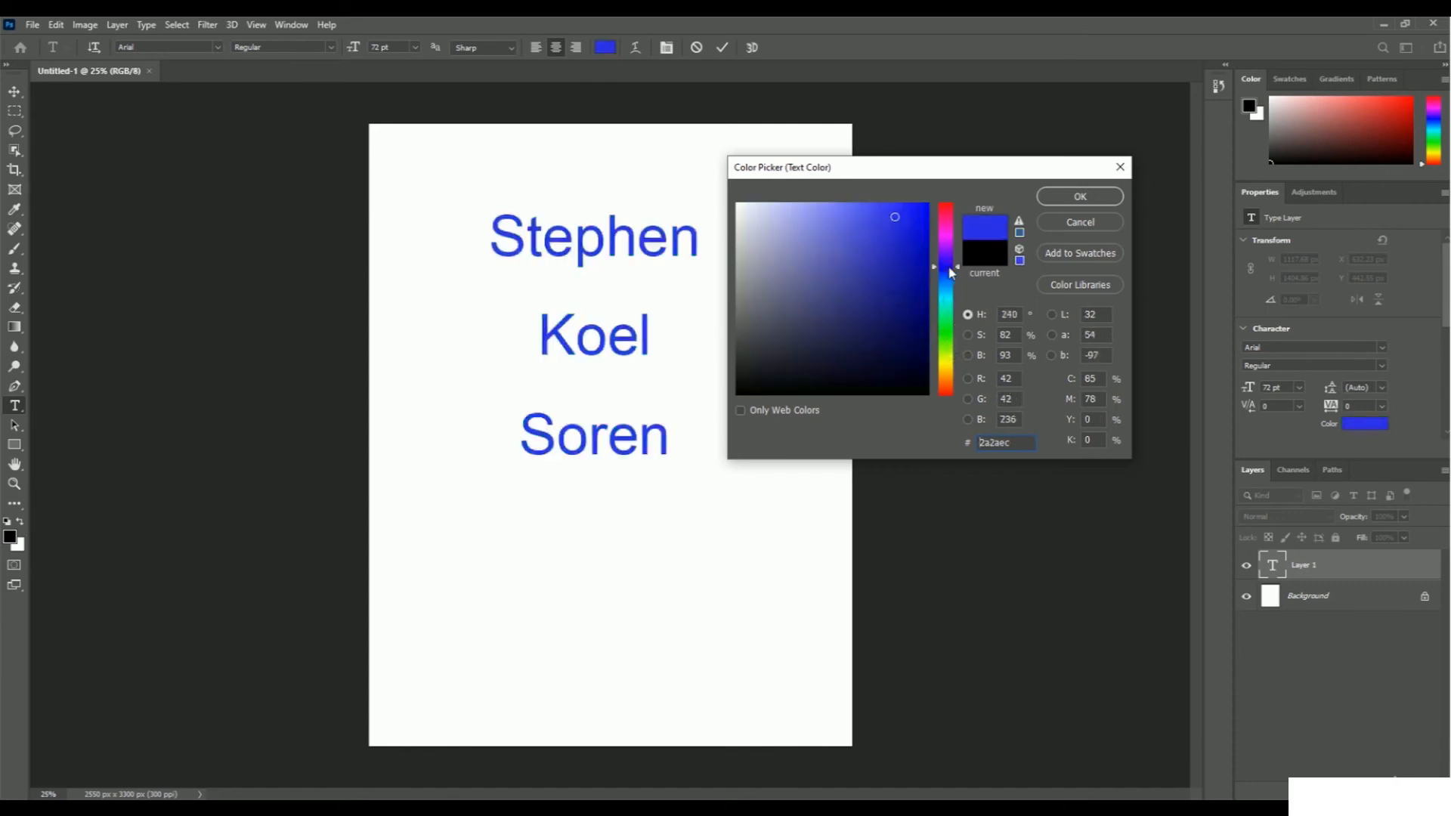
{"action": "left_click", "coordinate": [949, 212]}
{"action": "left_click", "coordinate": [922, 208]}
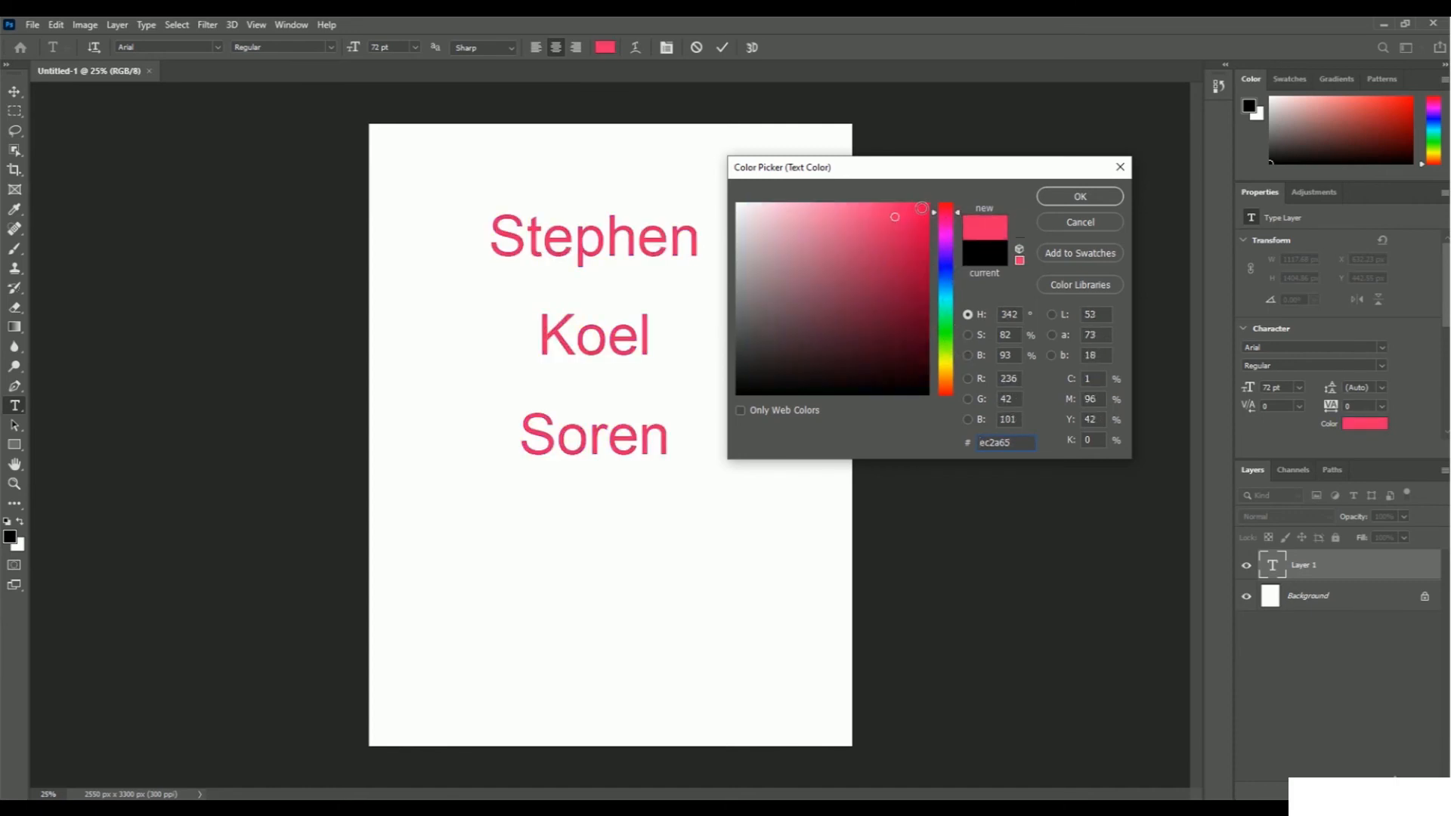
{"action": "left_click_drag", "start_coordinate": [922, 208], "coordinate": [929, 203]}
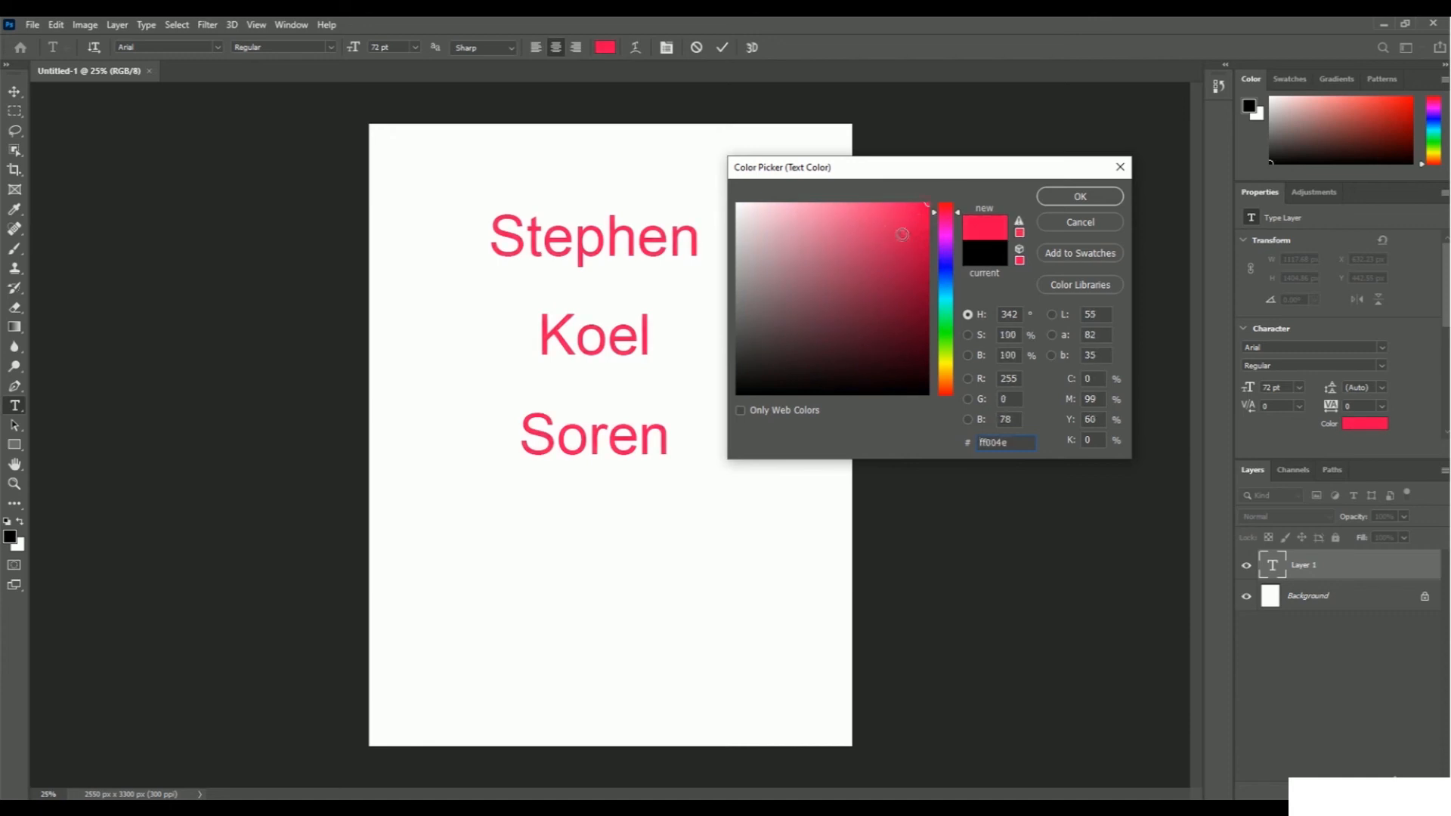
{"action": "left_click", "coordinate": [1100, 195]}
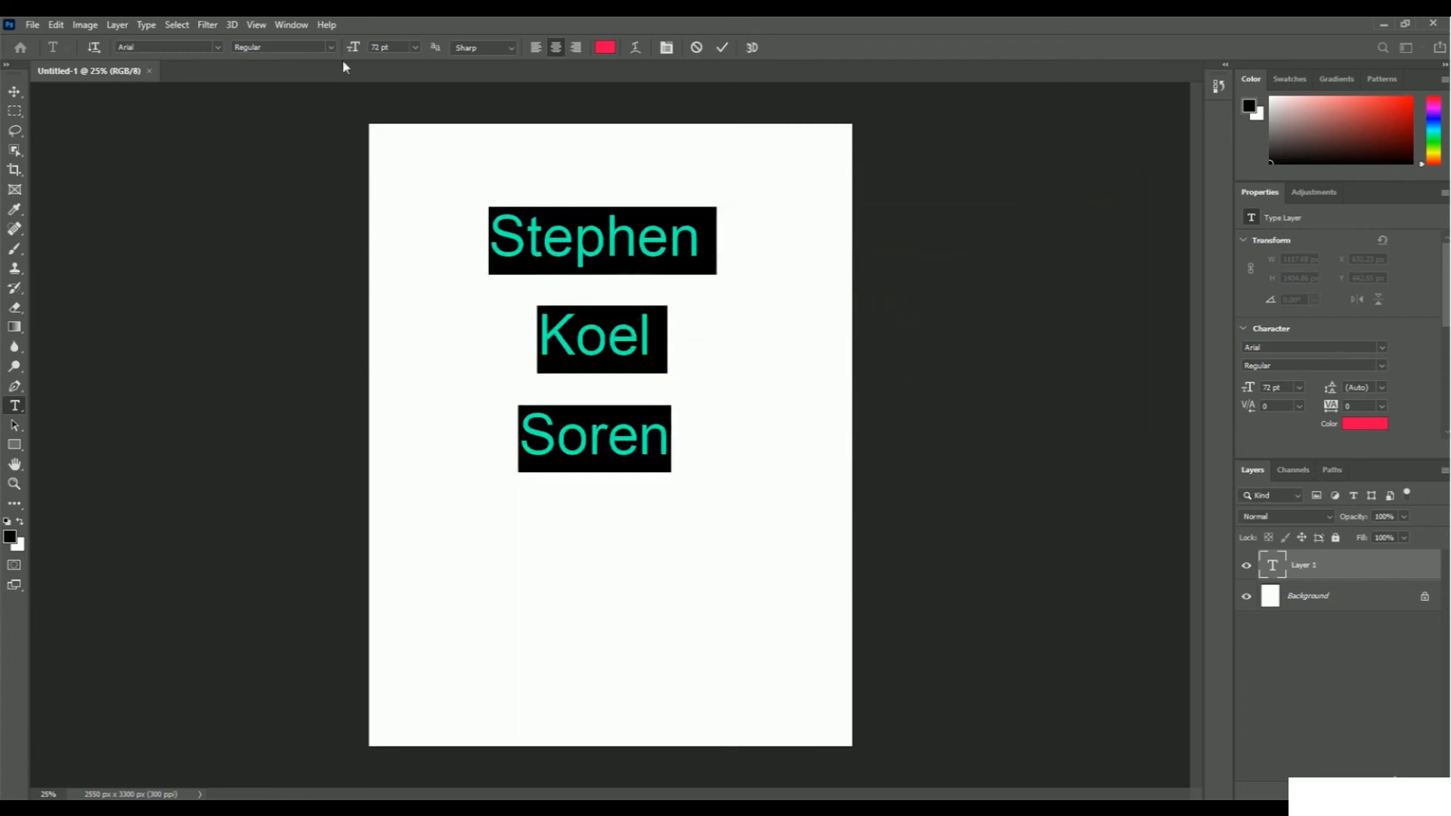
Set the font size of the three selected lines to 100 pt.
{"action": "left_click", "coordinate": [391, 47]}
{"action": "type", "text": "100"}
{"action": "key", "text": "Return"}
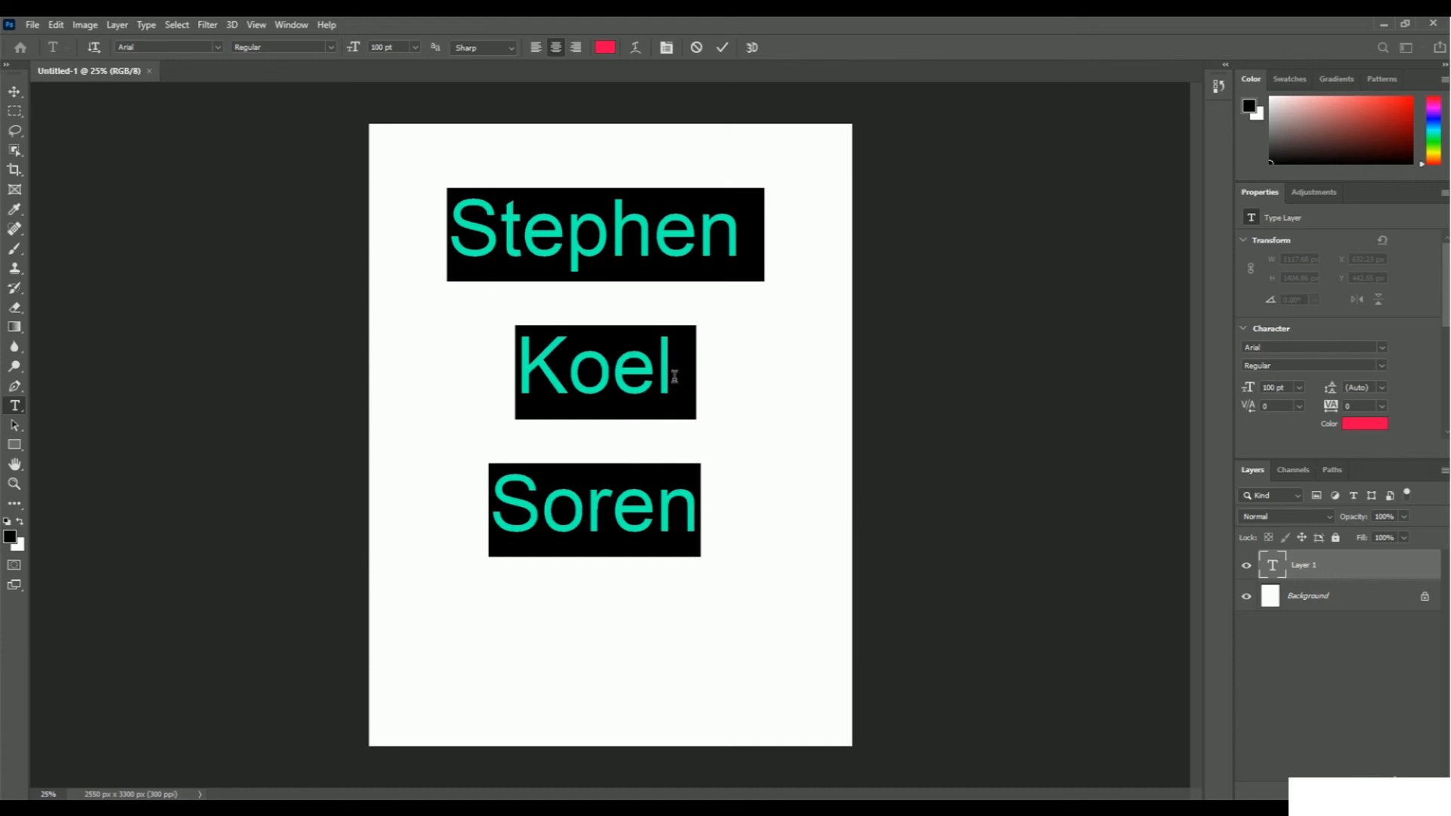
Set the text's font to Ethnocentric and its size to 90 pt, and commit the text.
{"action": "left_click", "coordinate": [218, 48]}
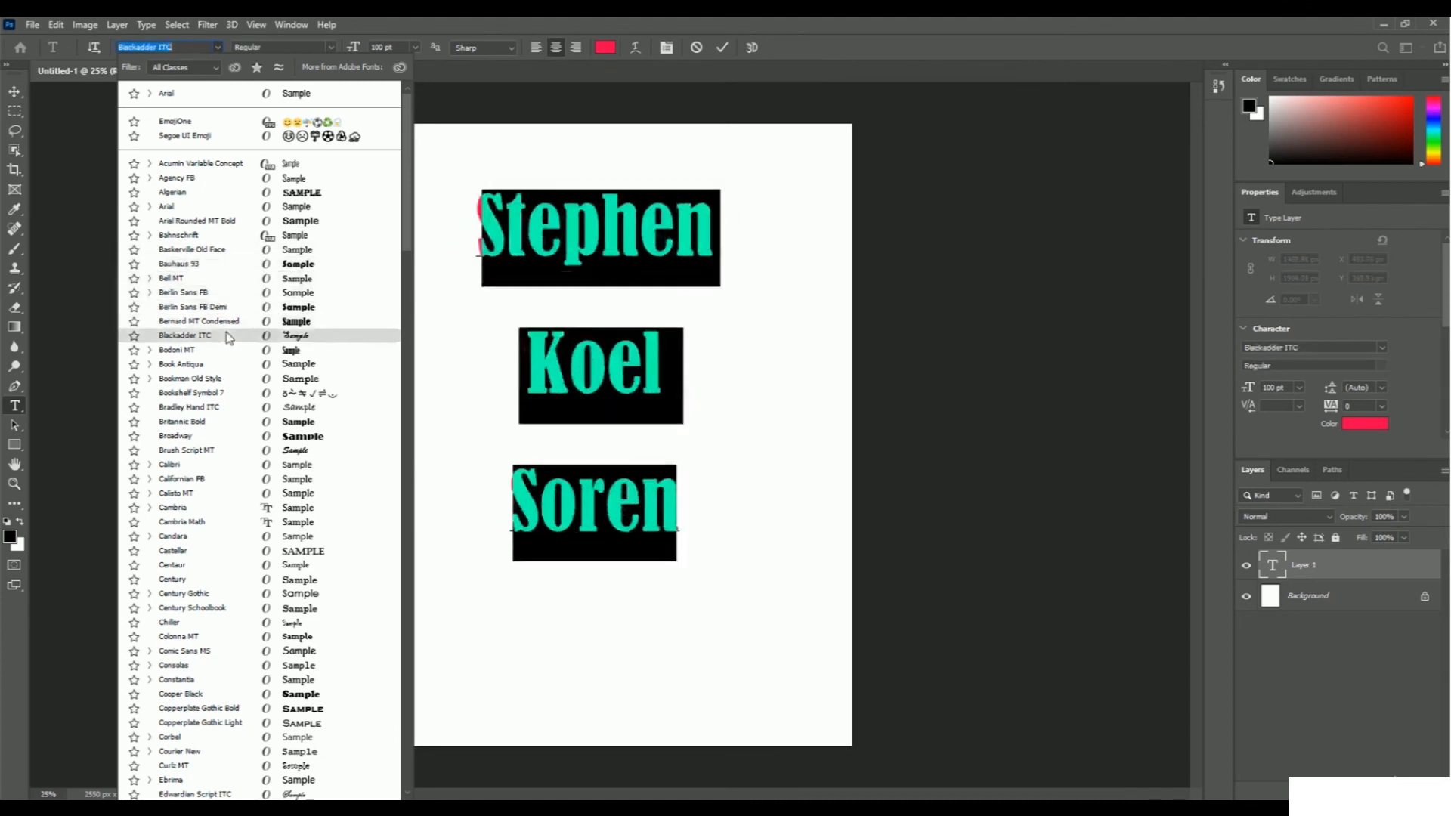
{"action": "scroll", "coordinate": [229, 337], "scroll_direction": "down", "scroll_amount": 5}
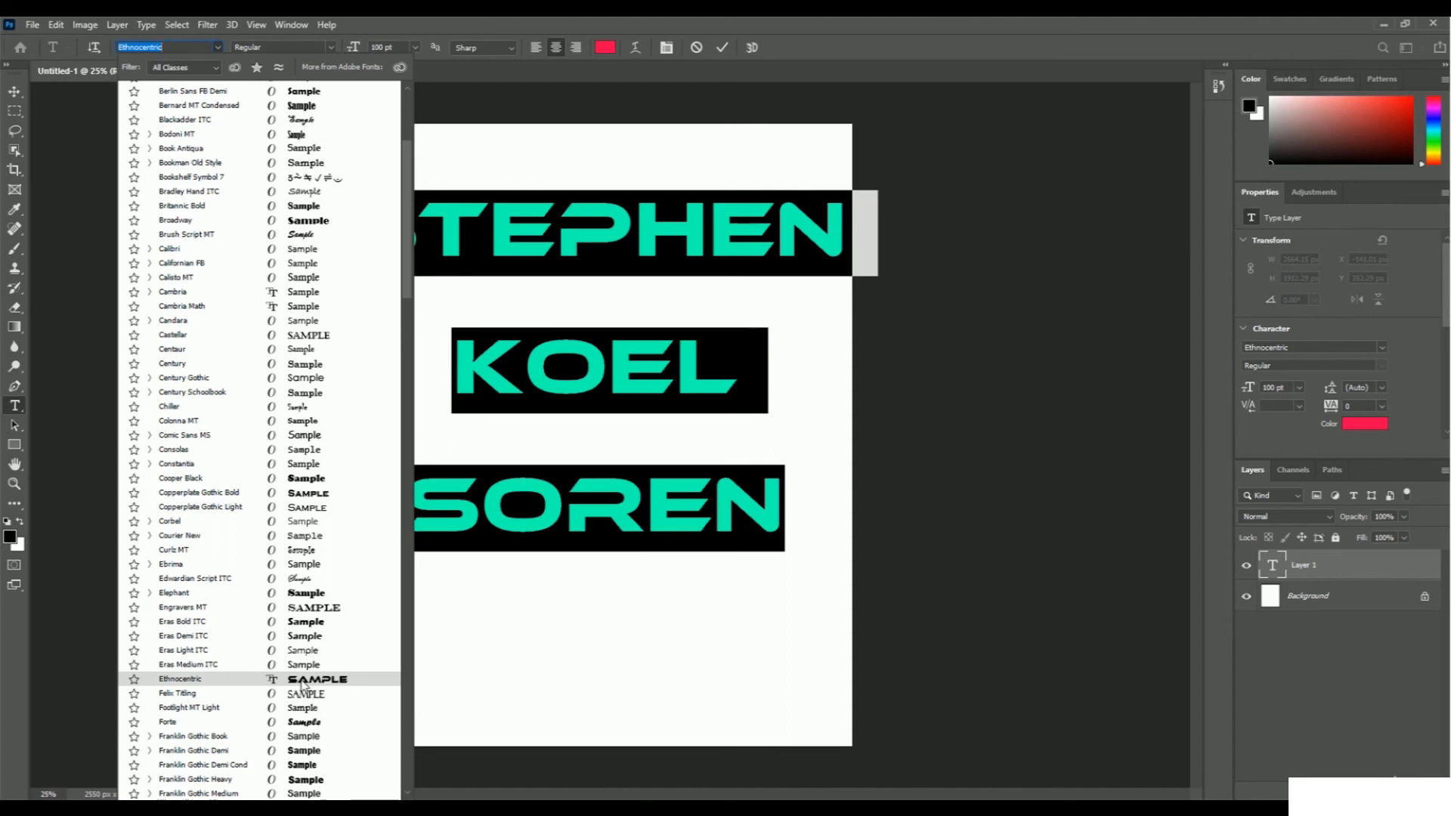
{"action": "left_click", "coordinate": [300, 679]}
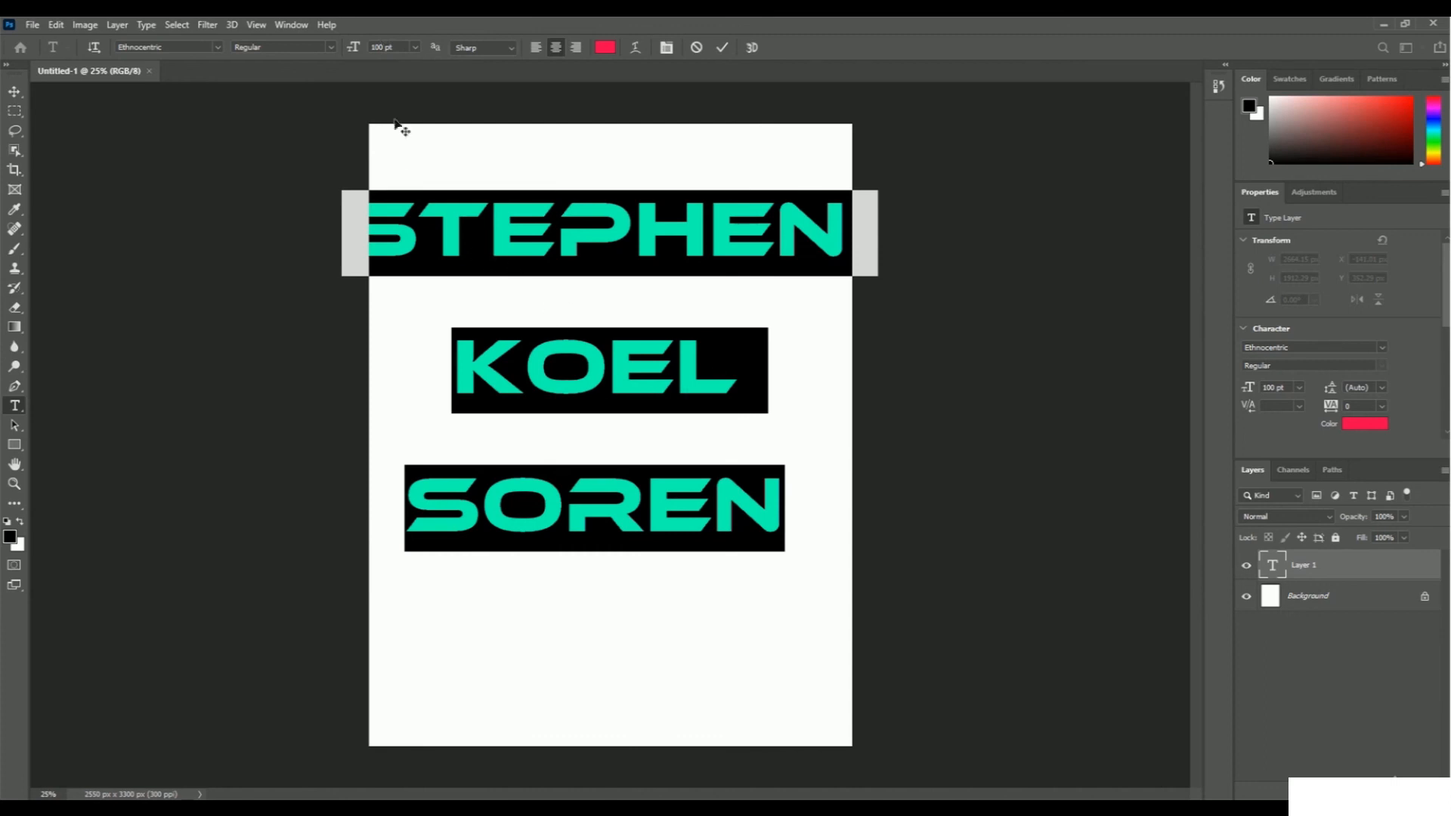
{"action": "left_click", "coordinate": [385, 47]}
{"action": "type", "text": "90"}
{"action": "key", "text": "Return"}
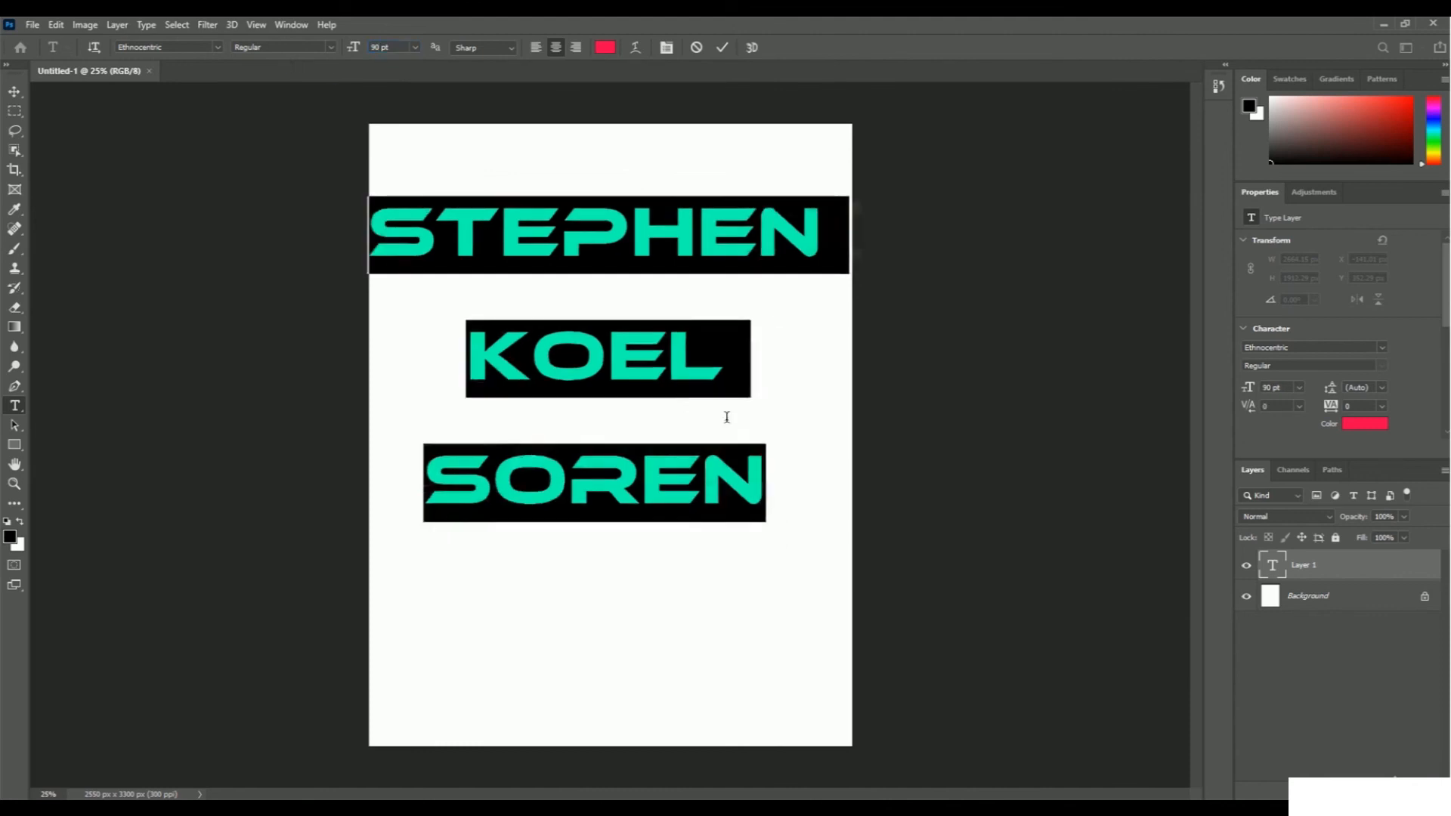
{"action": "left_click", "coordinate": [720, 382]}
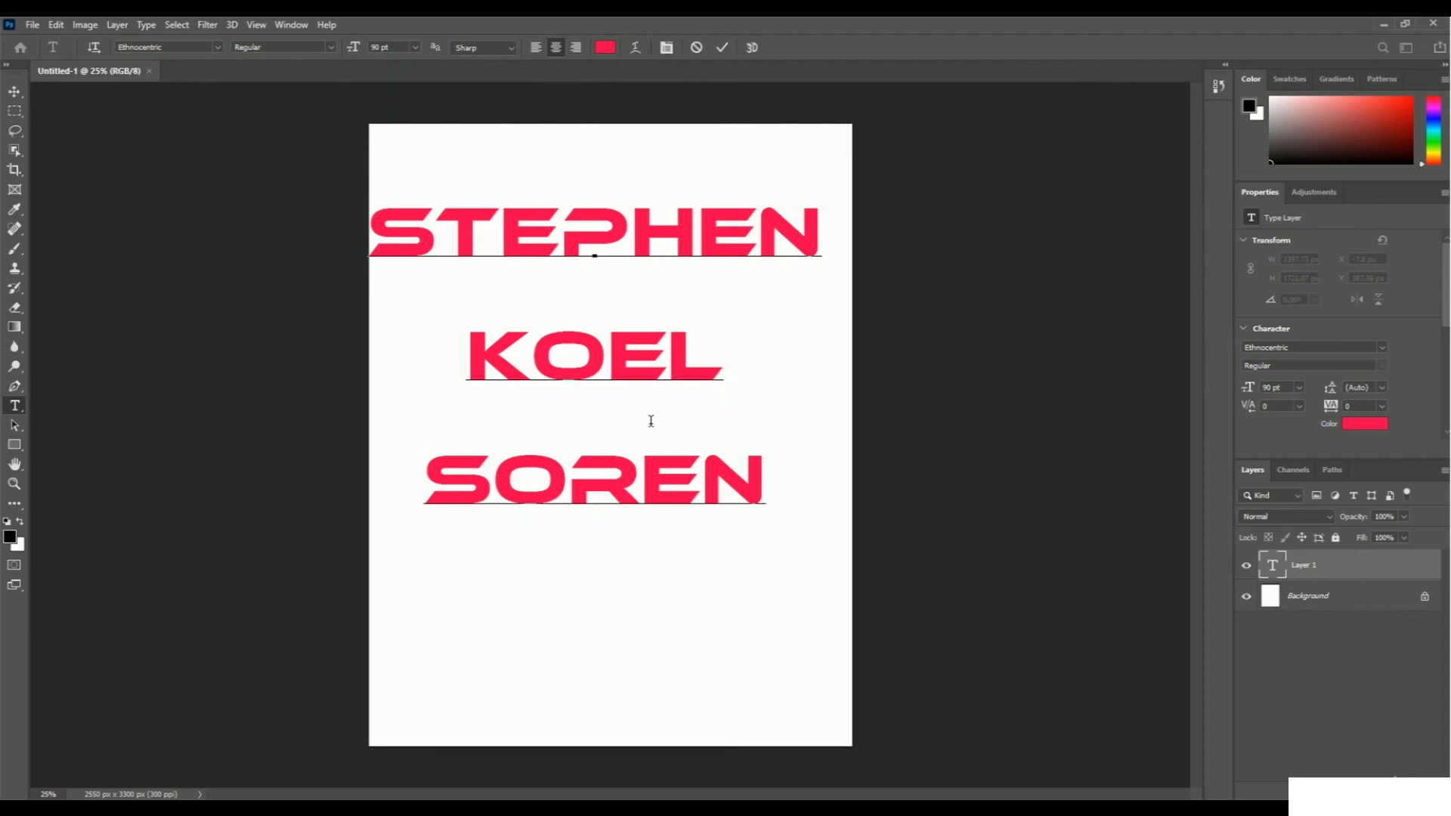
{"action": "left_click", "coordinate": [721, 48]}
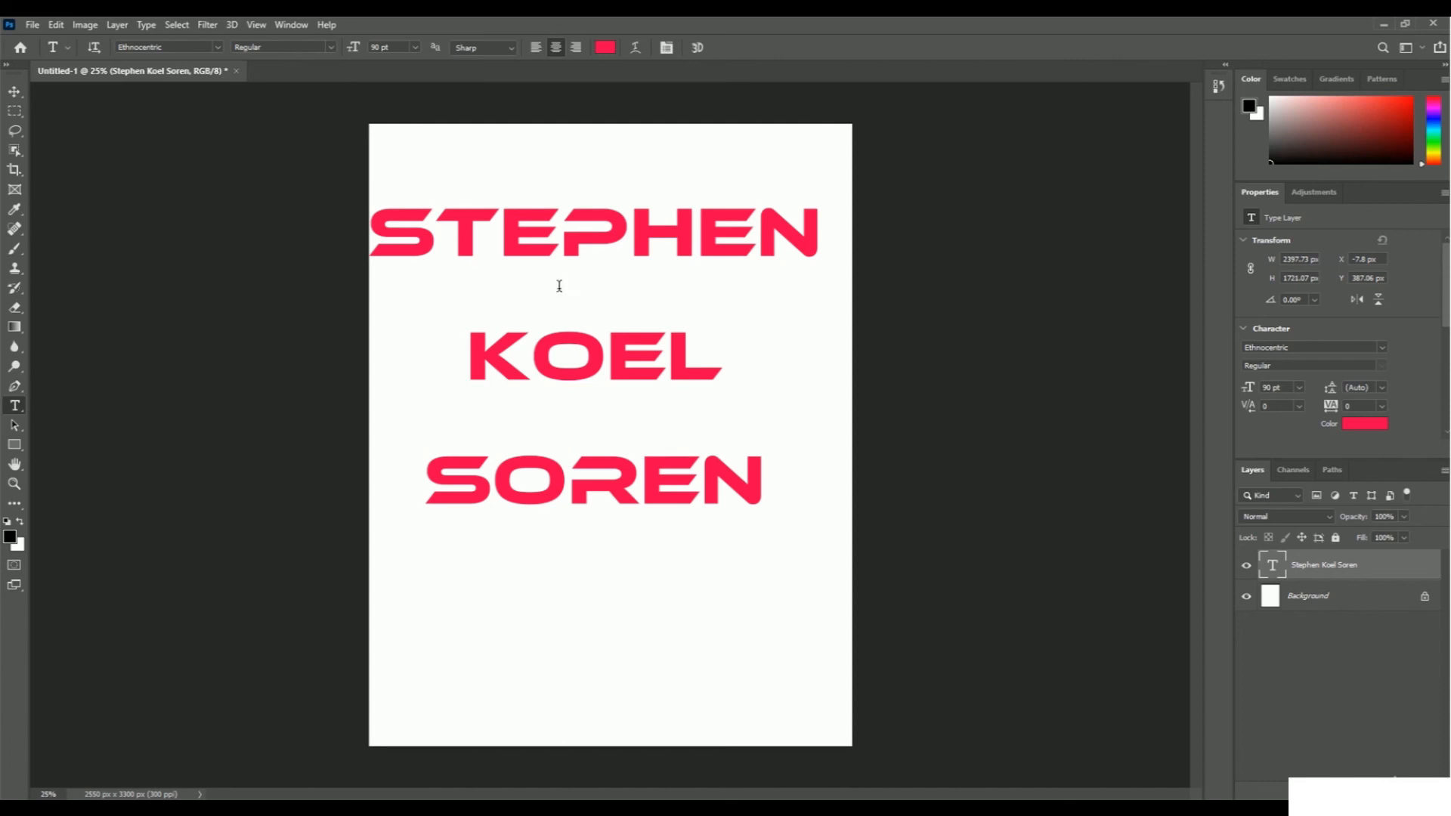
Move the text block to about X 68 px, Y 391 px so it is centred across the page, and deselect it.
{"action": "left_click", "coordinate": [17, 94]}
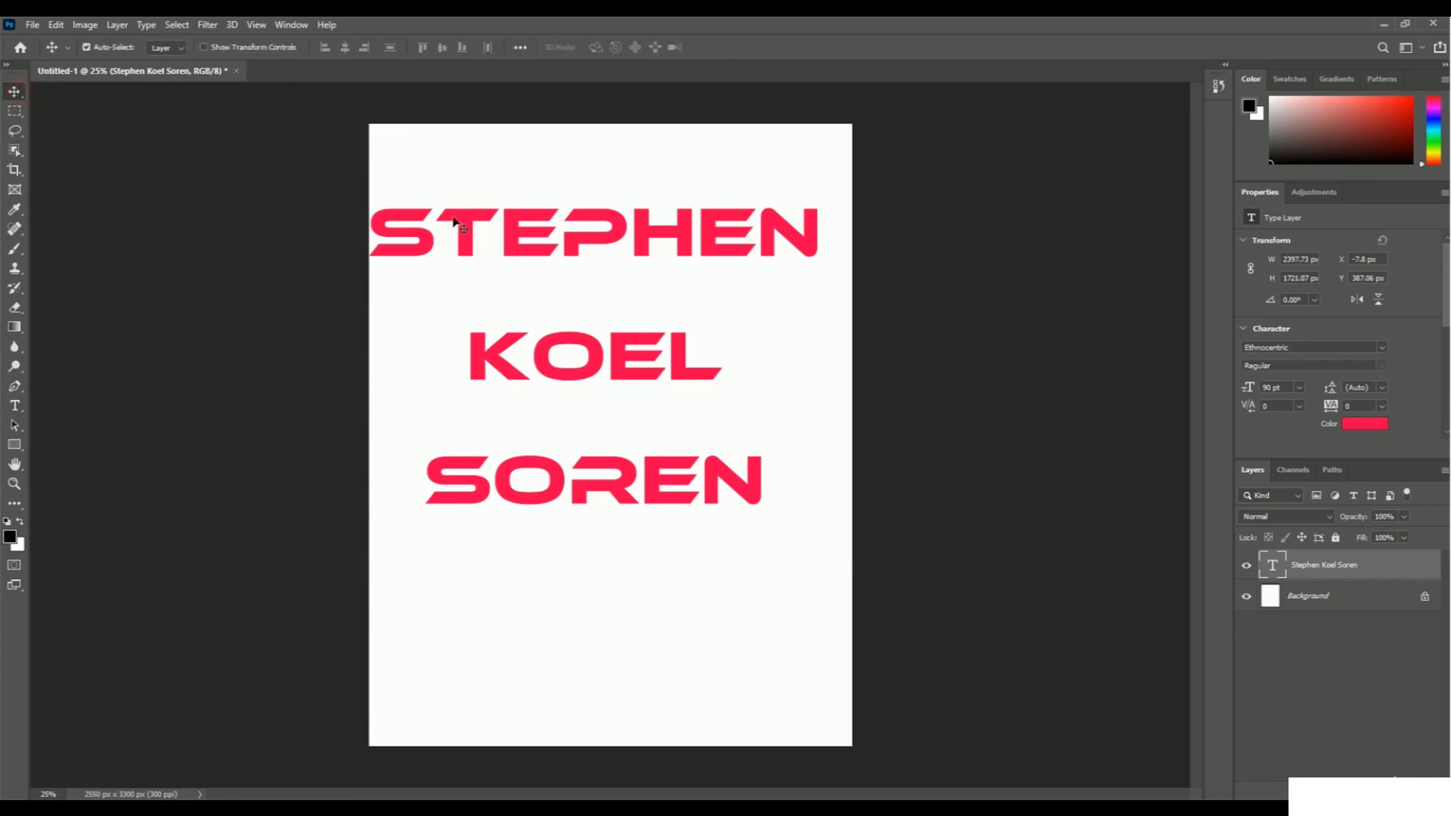
{"action": "left_click_drag", "start_coordinate": [463, 220], "coordinate": [477, 223]}
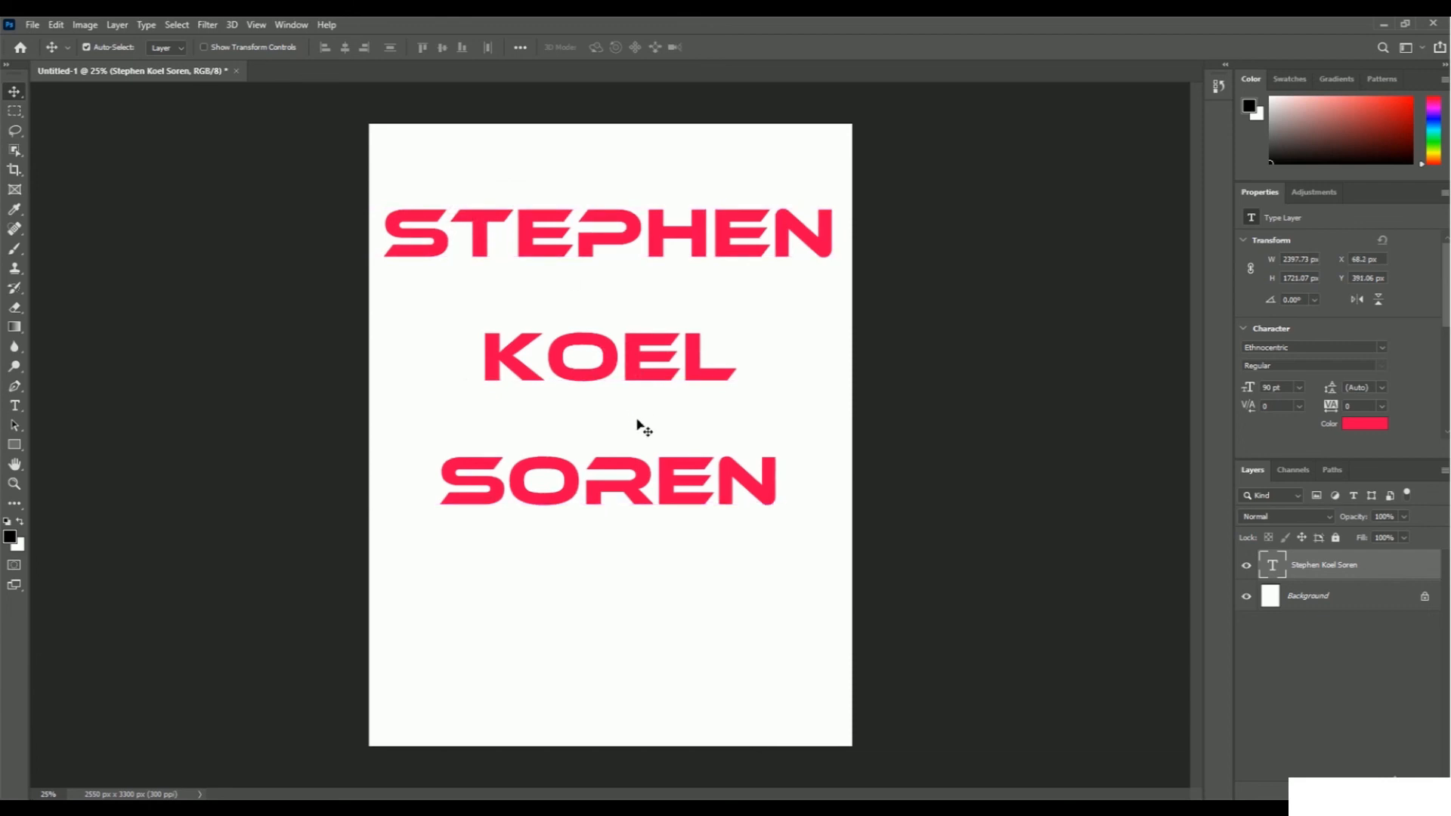
{"action": "left_click", "coordinate": [781, 521]}
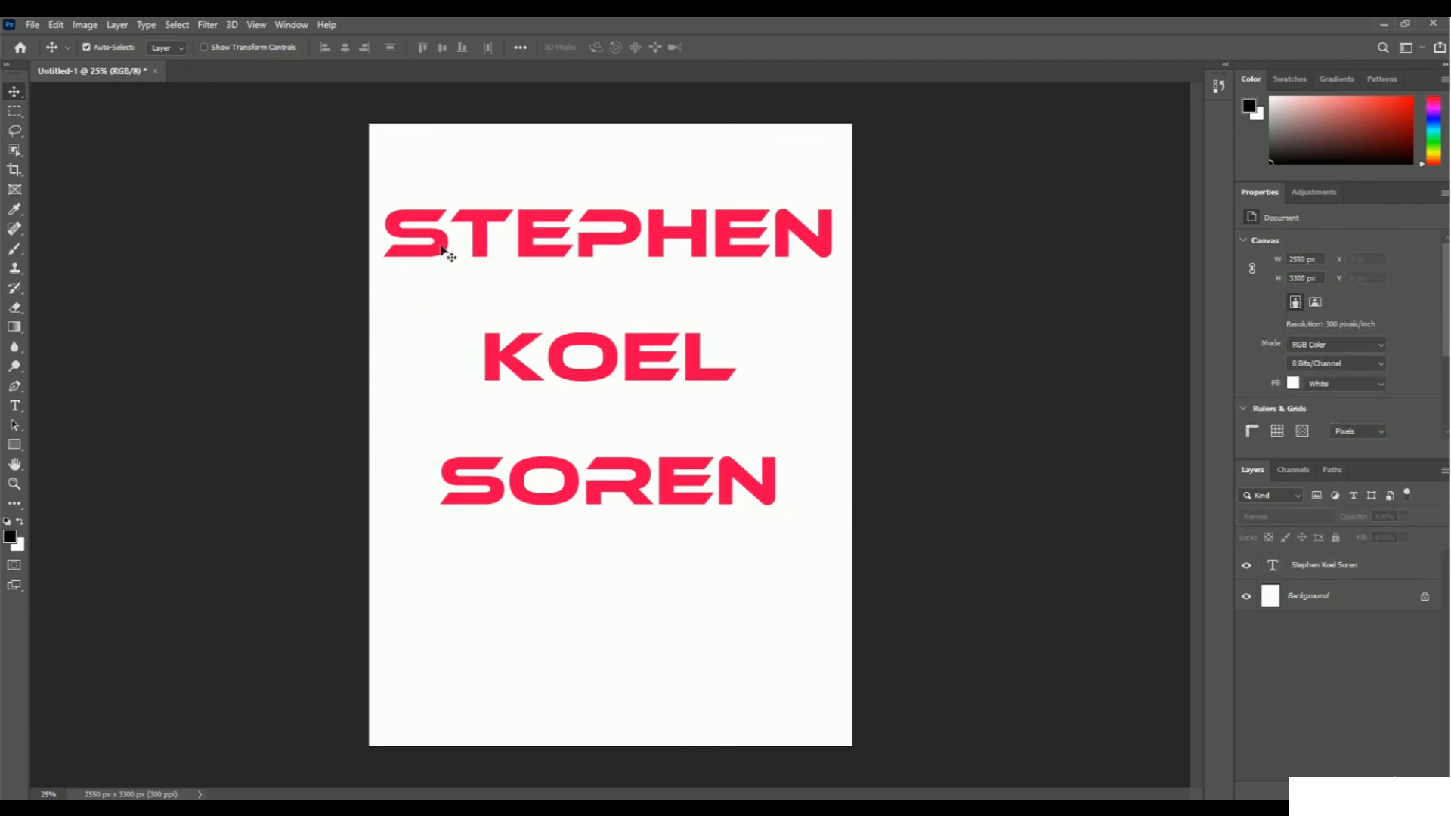